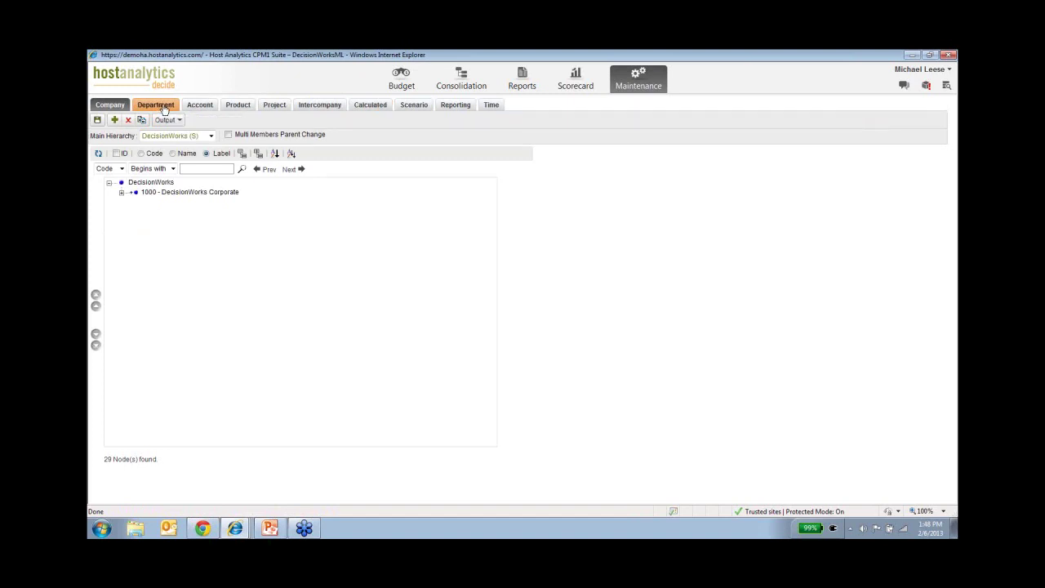
Expand the company hierarchy through DecisionWorks Corporate, DecisionWorks Golf and North America, and open the 2010 - DecisionWorks Golf Corp member
left_click(121, 193)
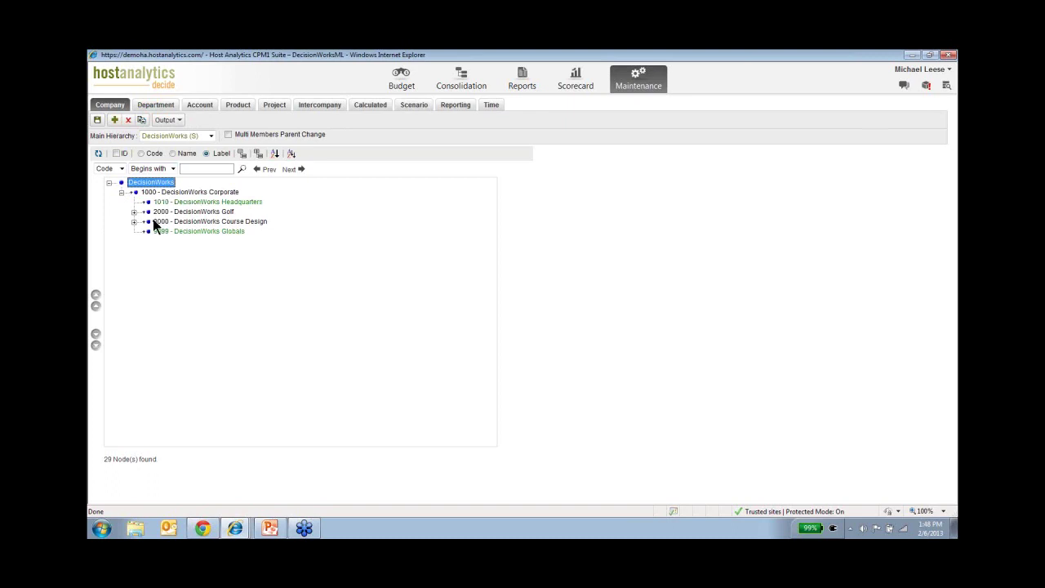
left_click(134, 212)
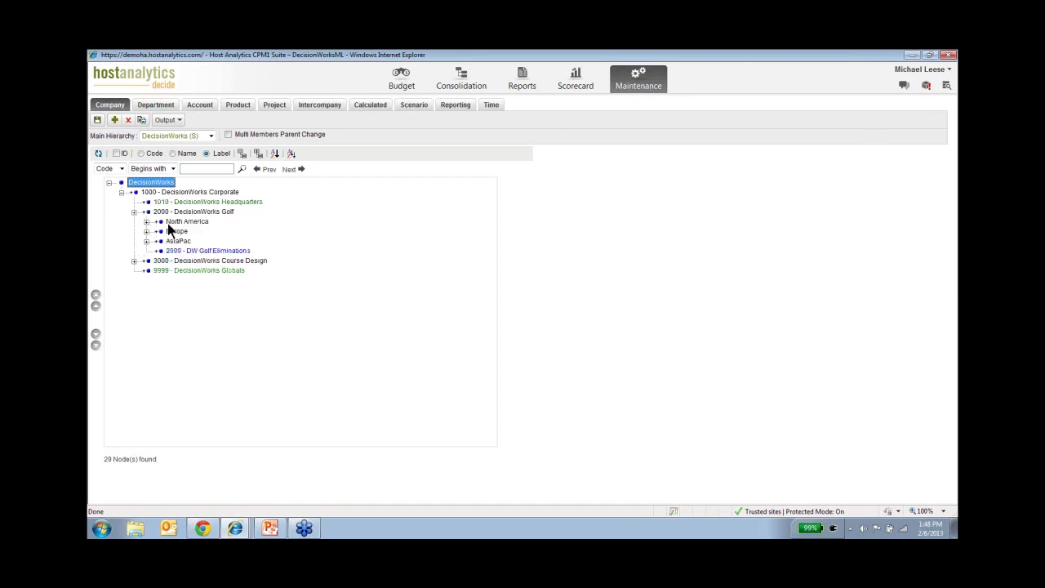
left_click(147, 221)
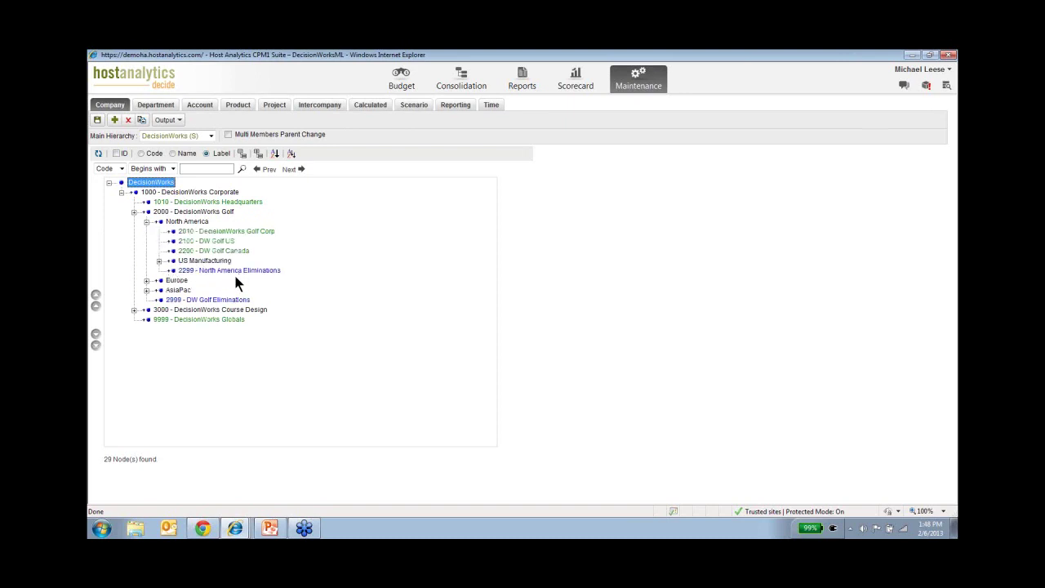
left_click(198, 230)
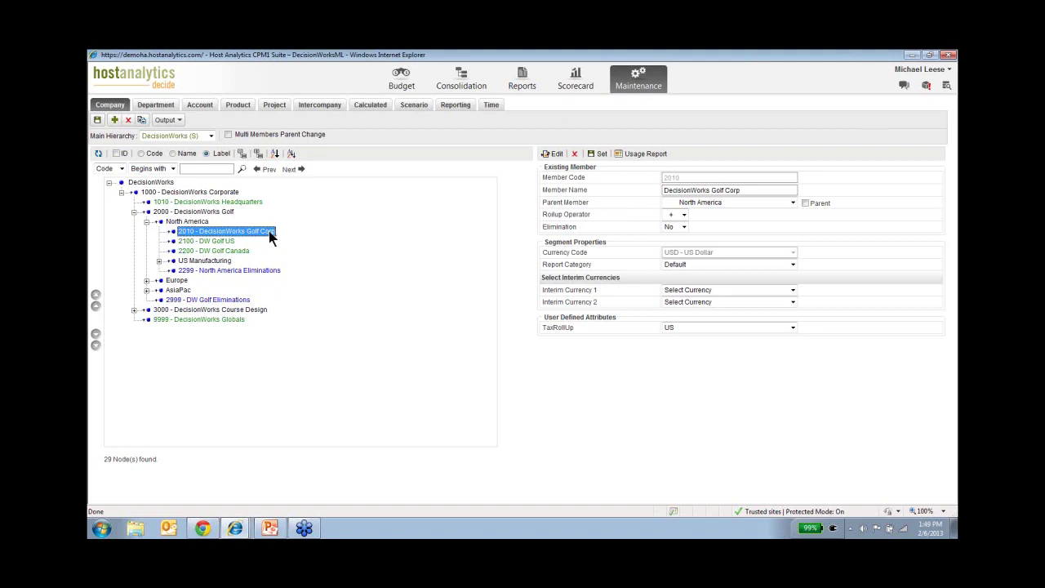
Review the Rollup Operator, Interim Currency 1 and TaxRollUp choices for DecisionWorks Golf Corp without changing them
left_click(684, 216)
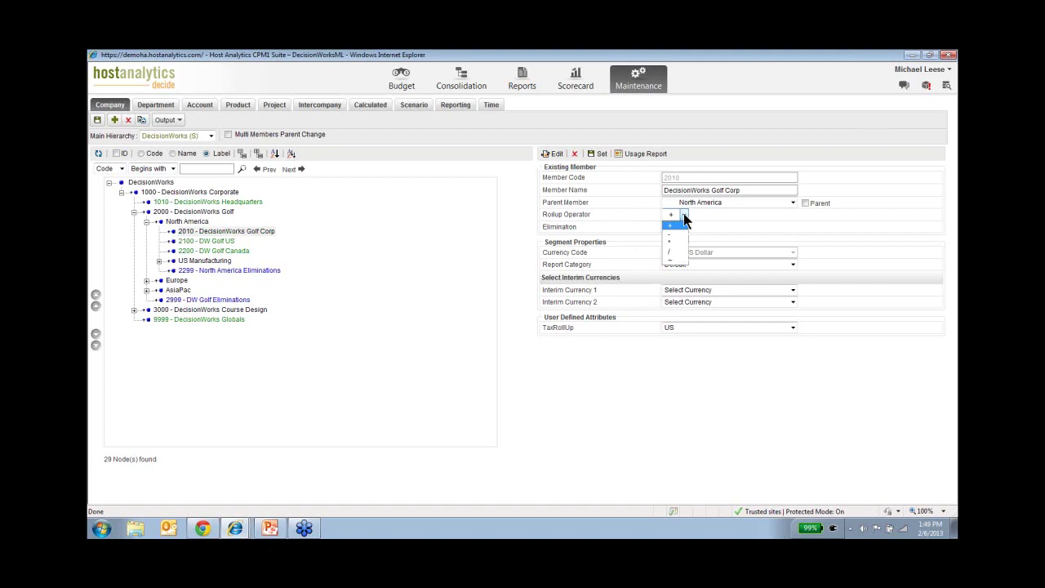
left_click(684, 215)
left_click(792, 292)
left_click(792, 291)
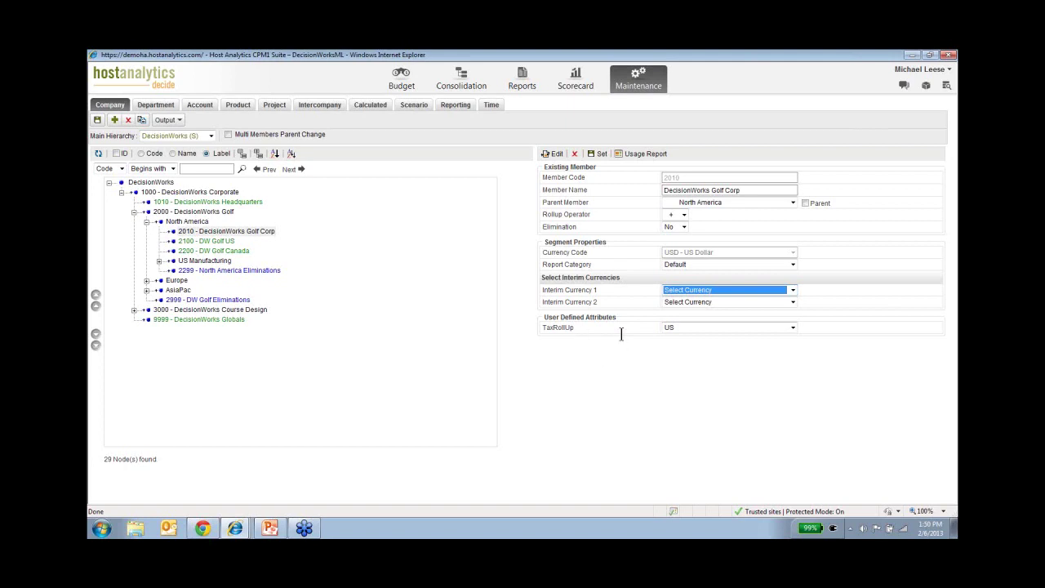
left_click(793, 327)
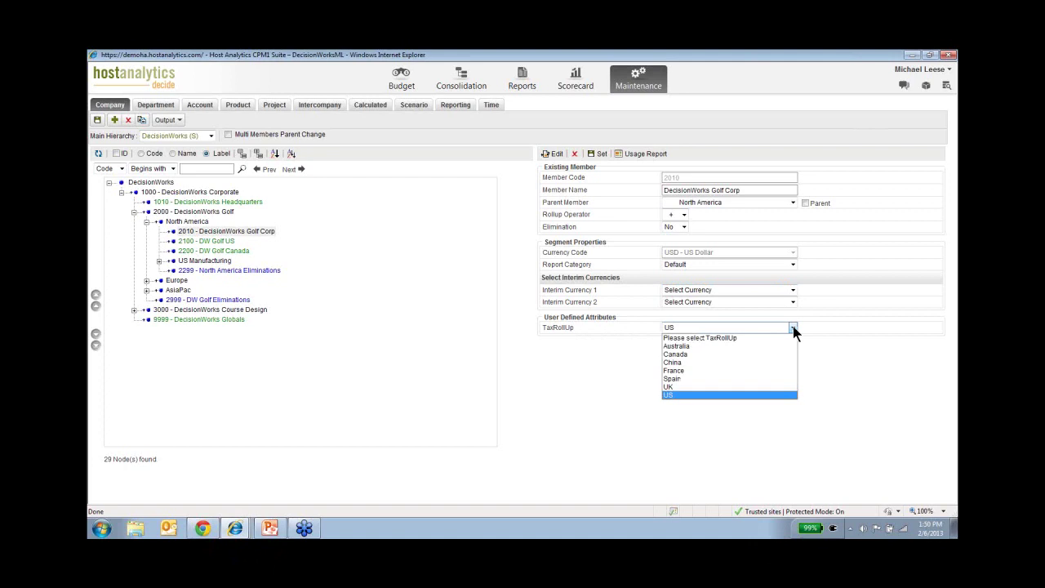
left_click(793, 327)
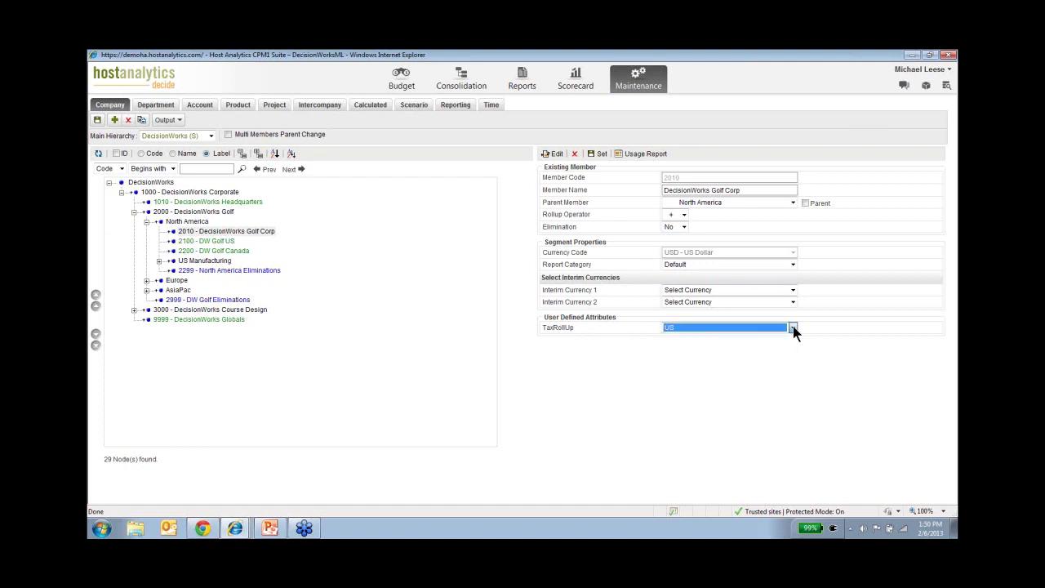
Load the Account Main hierarchy of the Account dimension and expand its four main branches plus Travel Drivers under Statistical Accounts
left_click(202, 107)
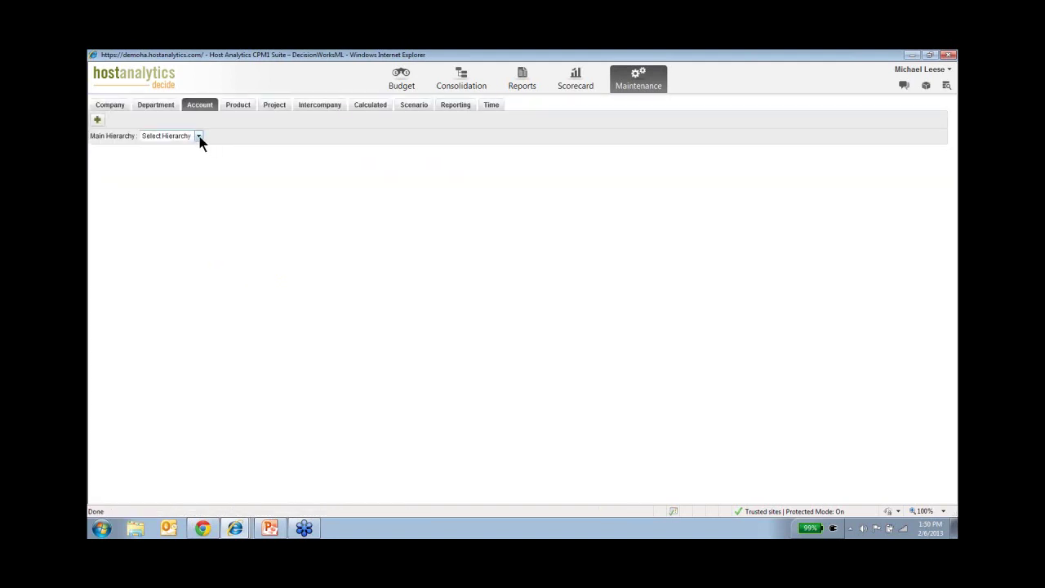
left_click(199, 137)
left_click(185, 153)
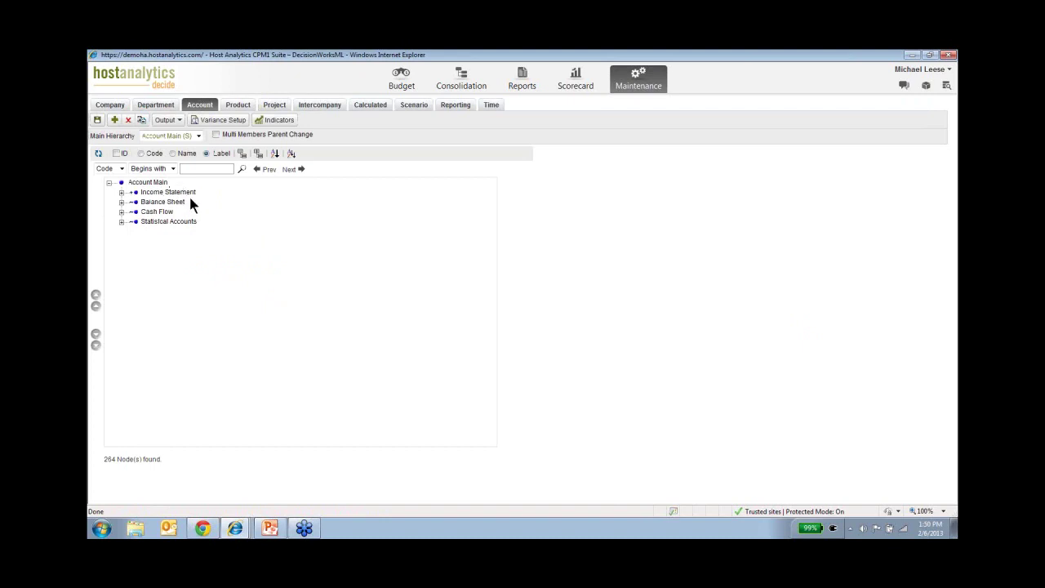
left_click(121, 192)
left_click(122, 212)
left_click(122, 251)
left_click(121, 310)
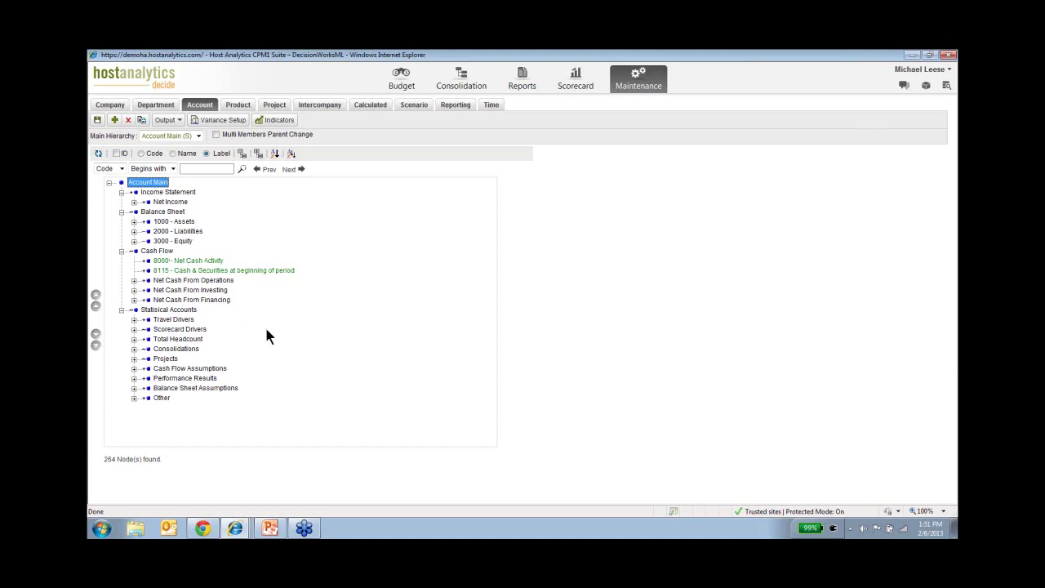
left_click(134, 319)
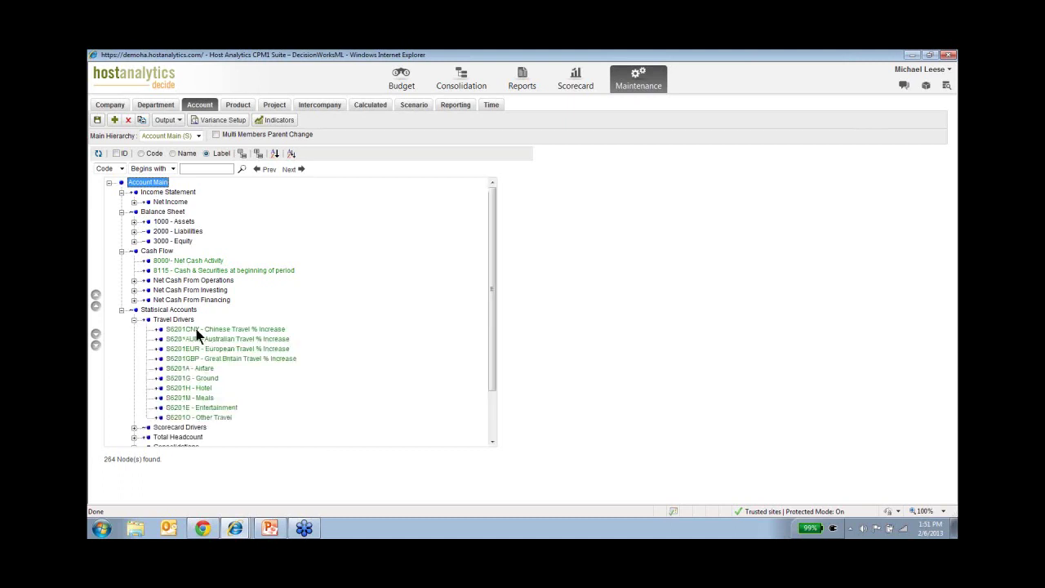
Expand Net Income down through Operating Income and Gross Margin to 4001 - Gross Revenue, and open the 4010 - Gross Sales account
left_click(134, 202)
left_click(146, 211)
left_click(159, 221)
left_click(171, 231)
left_click(184, 241)
left_click(197, 251)
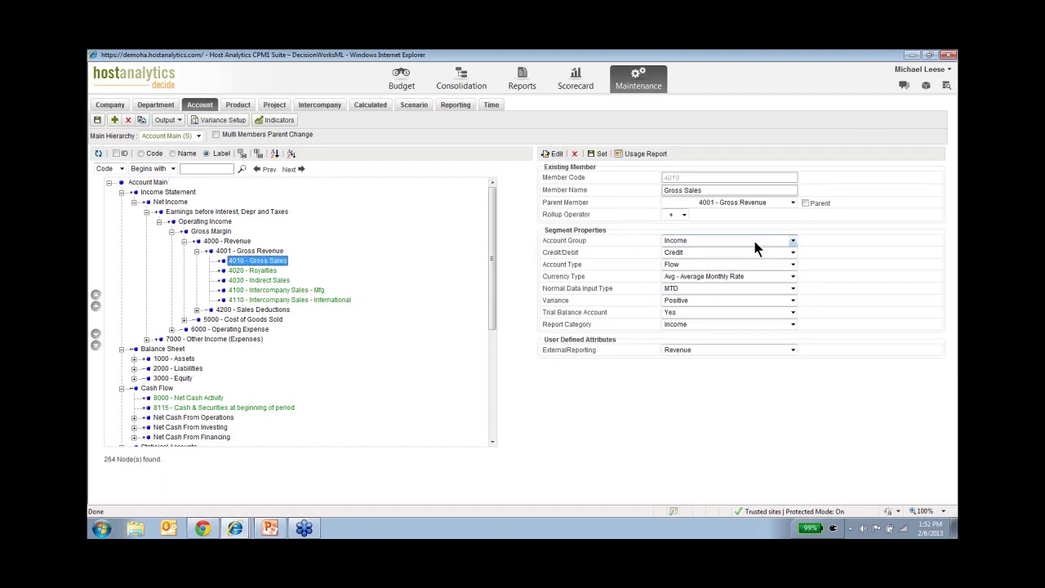
Review the Account Group, Account Type and Currency Type choices for Gross Sales, keeping the existing selections
left_click(792, 242)
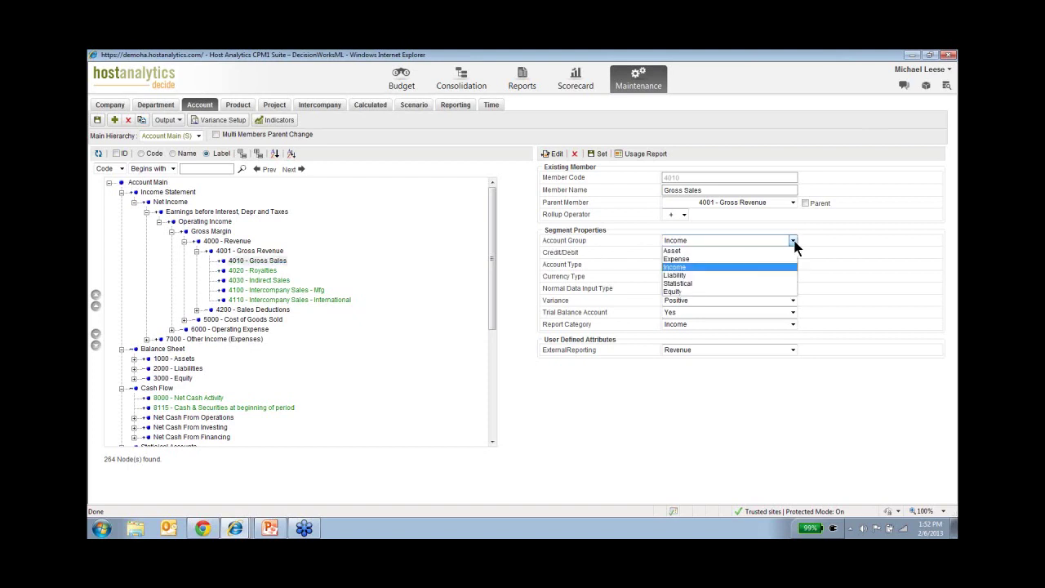
left_click(792, 242)
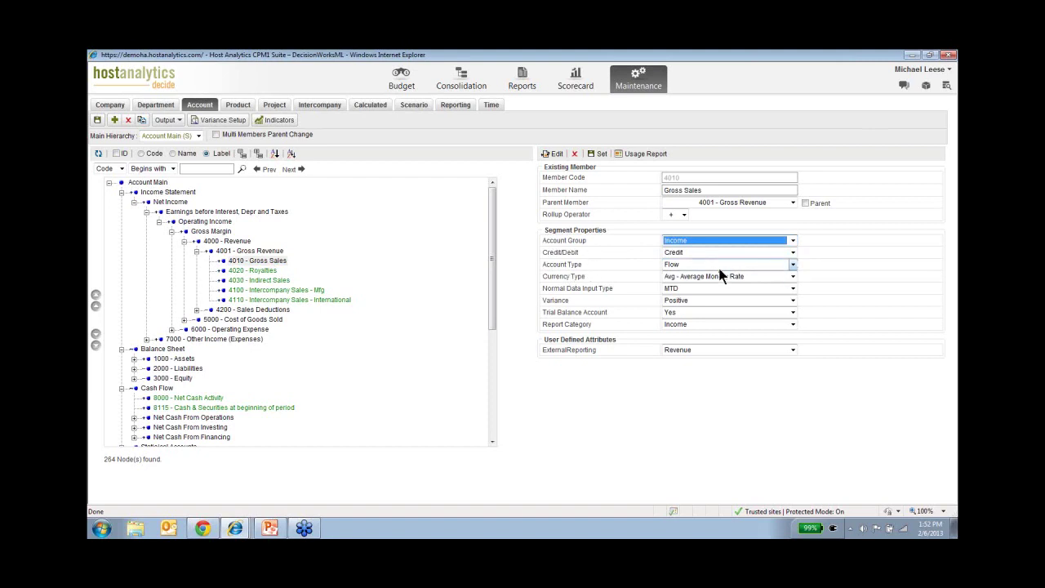
left_click(793, 269)
left_click(789, 276)
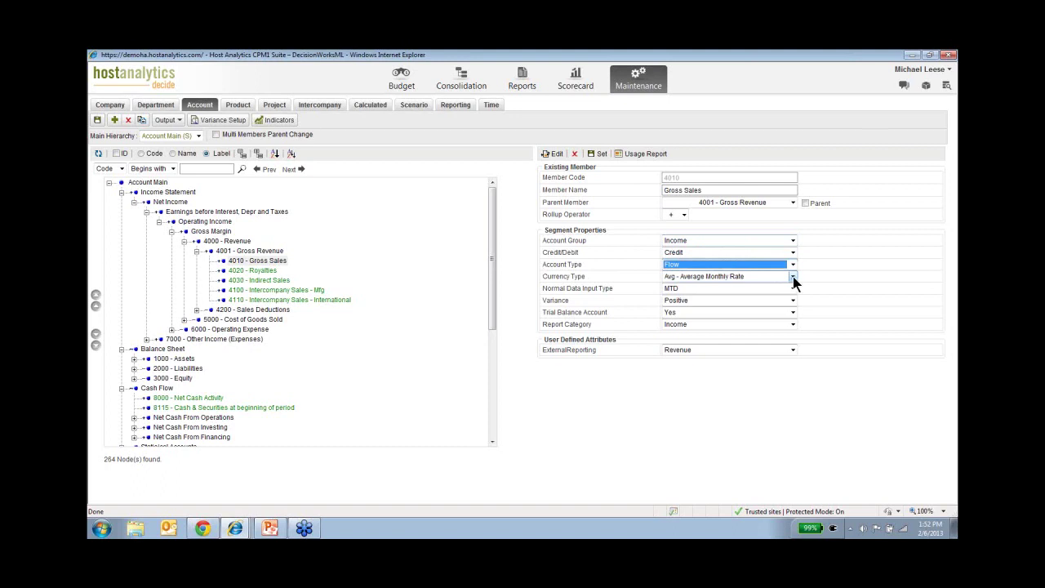
left_click(793, 278)
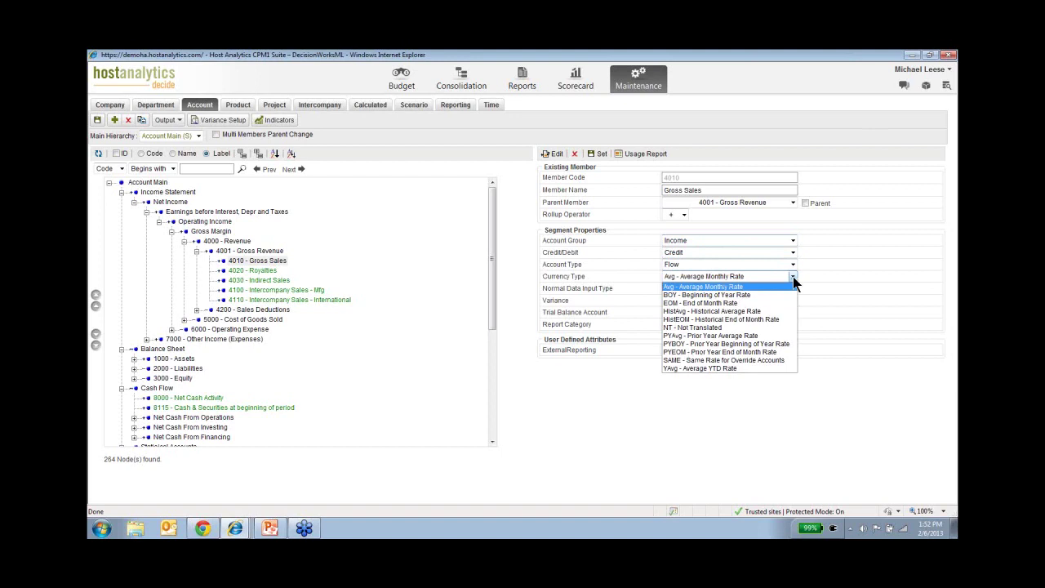
left_click(793, 276)
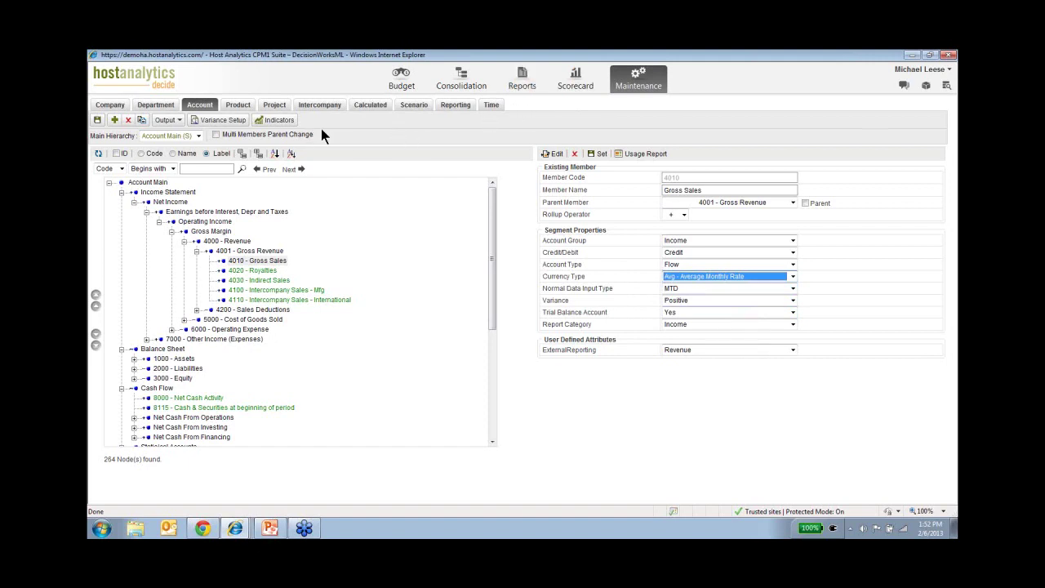
Expand Consolidated (CC) and Consolidated (LC) in the Reporting dimension and open the G/L Data (CC) member
left_click(457, 119)
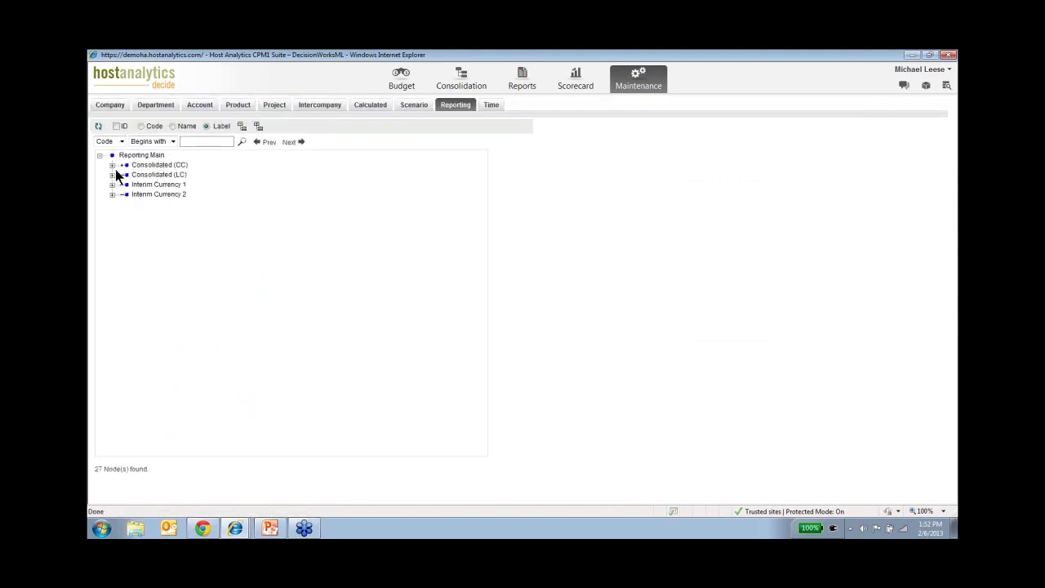
left_click(113, 166)
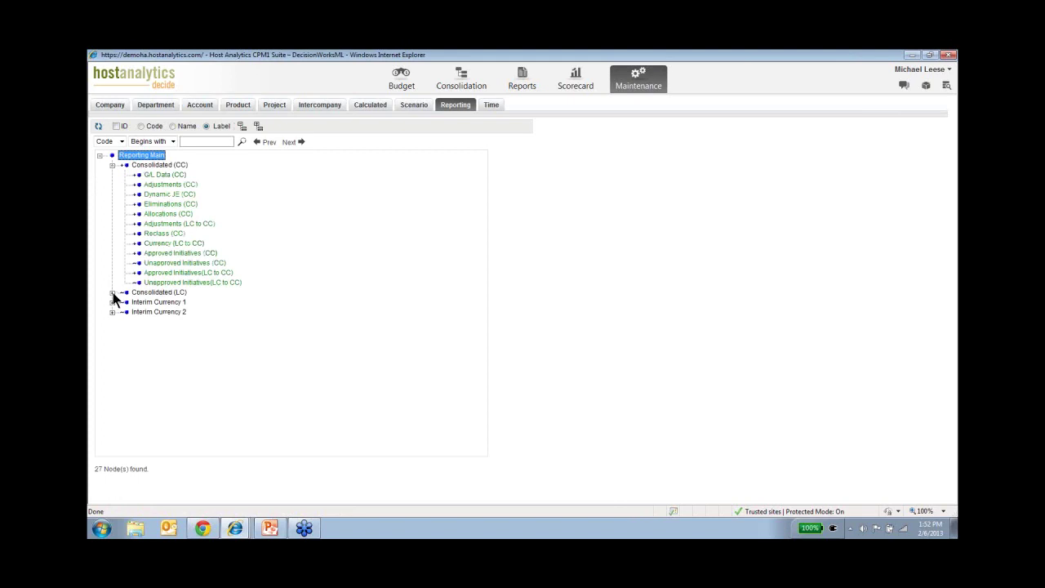
left_click(113, 293)
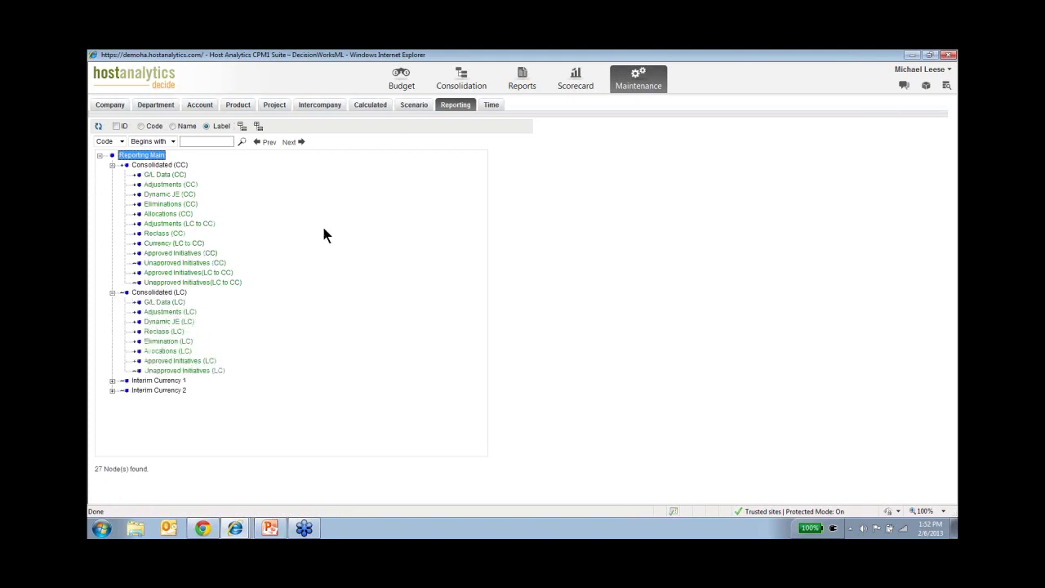
left_click(165, 175)
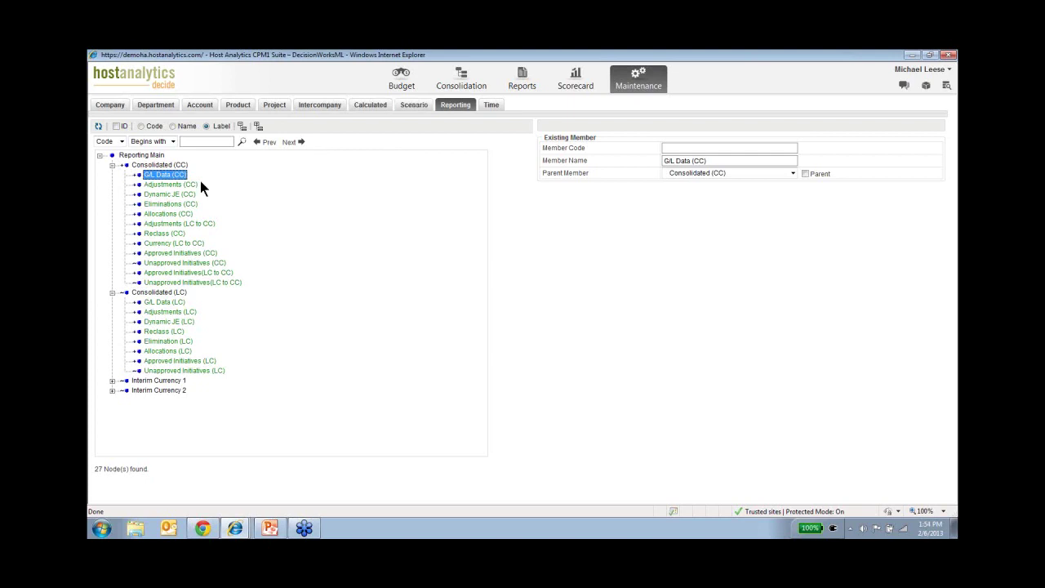
Open the Consolidation Review report from the Consolidations favorites and drill down on Net Income
left_click(525, 84)
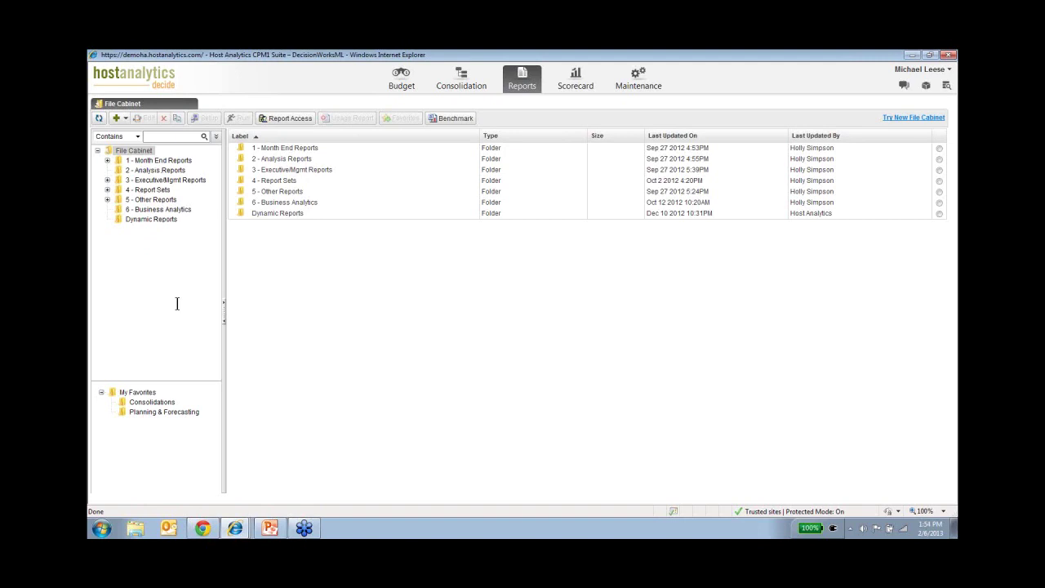
left_click(151, 403)
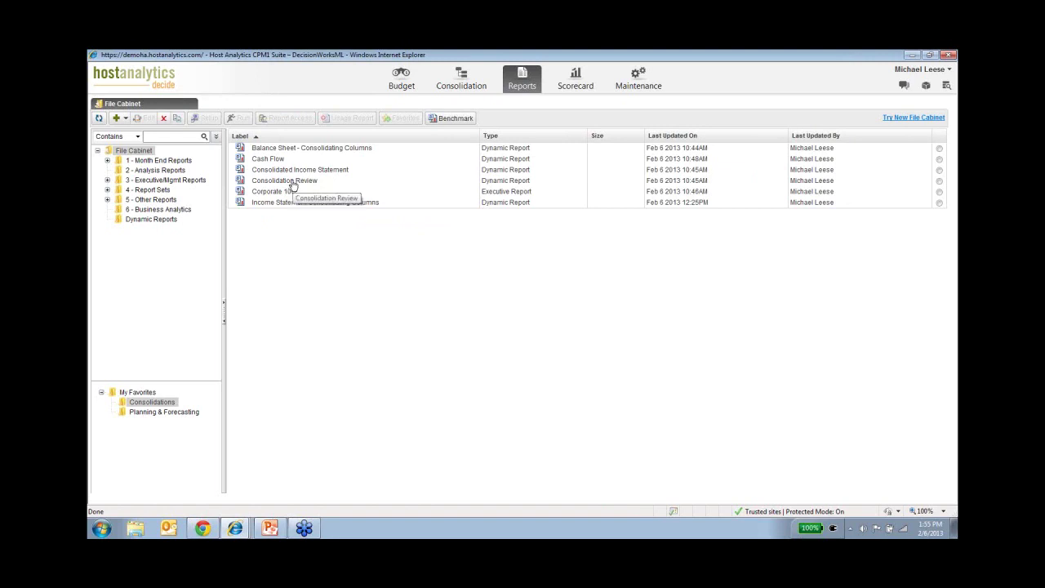
double_click(291, 182)
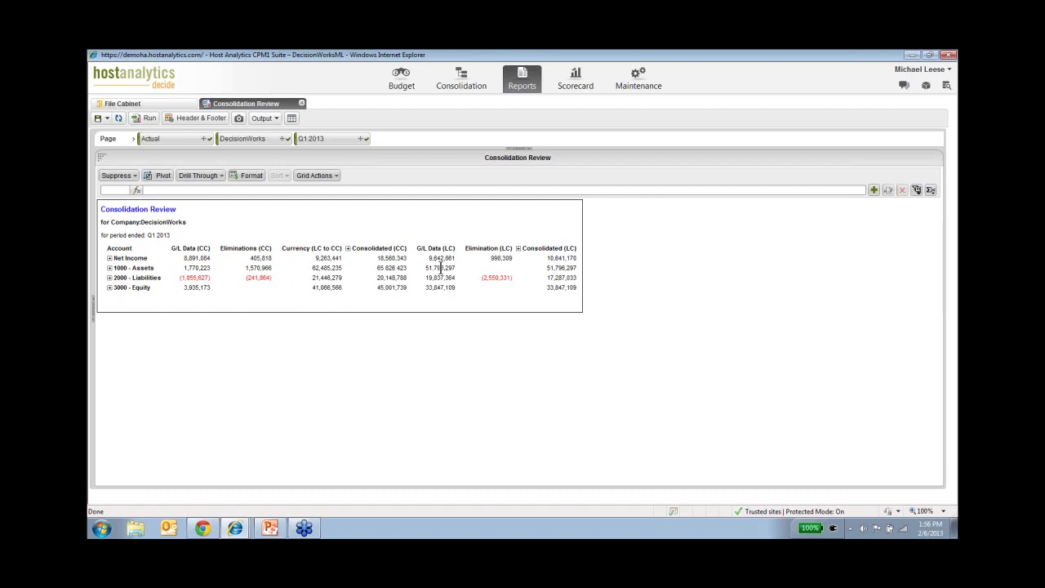
left_click(109, 258)
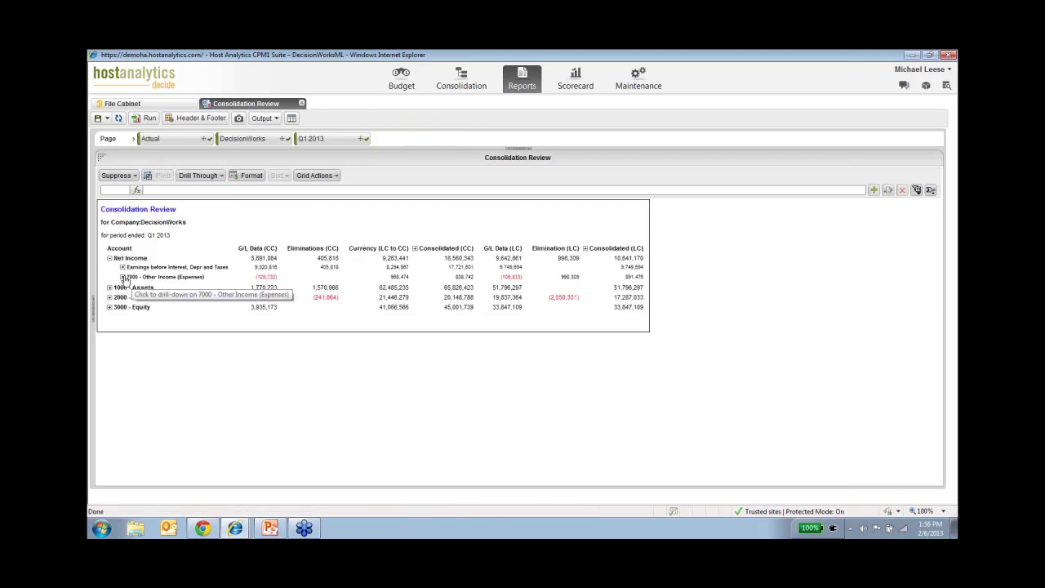
Check the report's output options and reveal its dimension list with the page, row and column layout
left_click(273, 120)
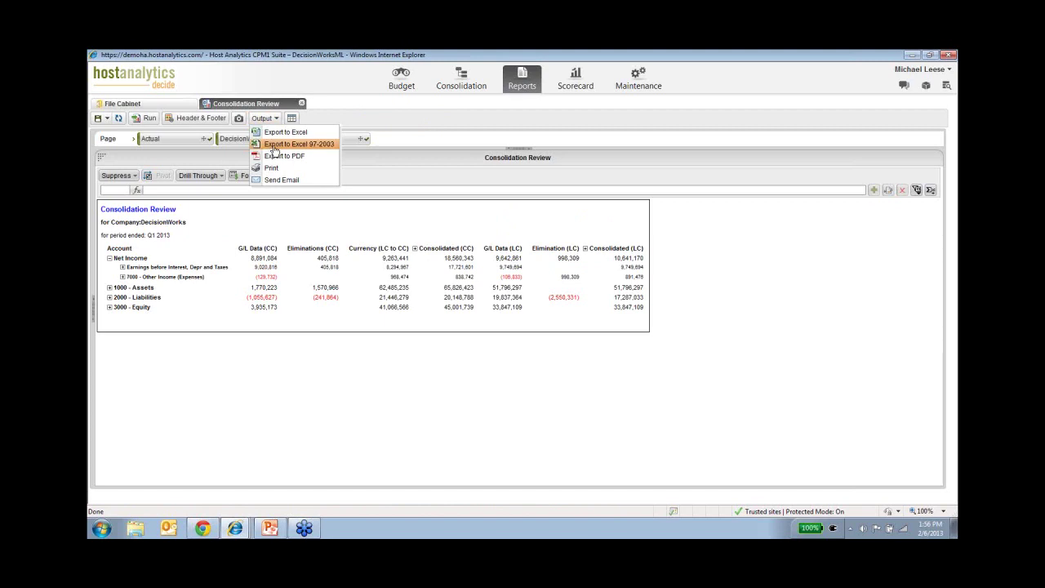
left_click(279, 147)
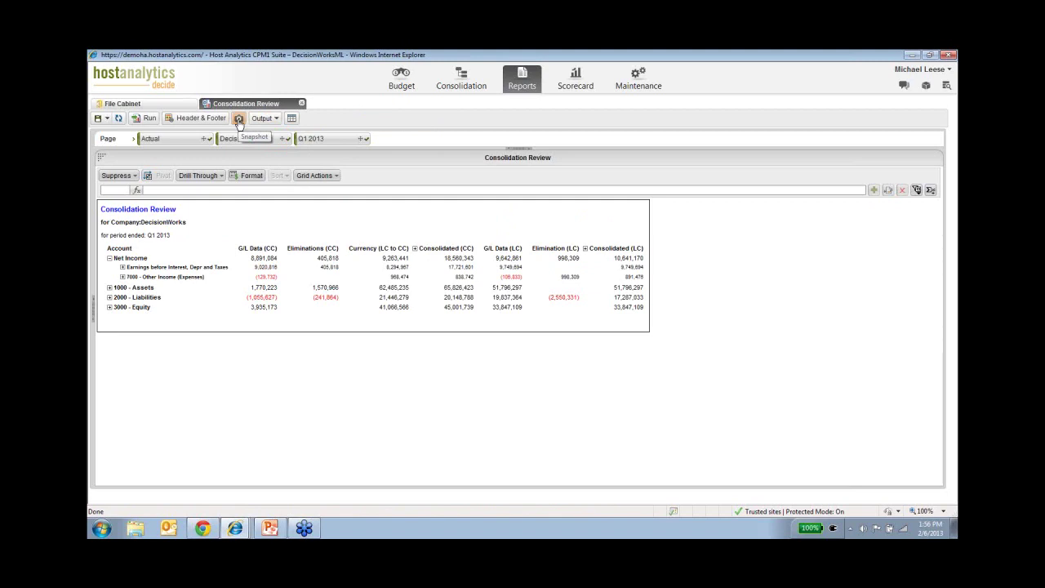
left_click(102, 158)
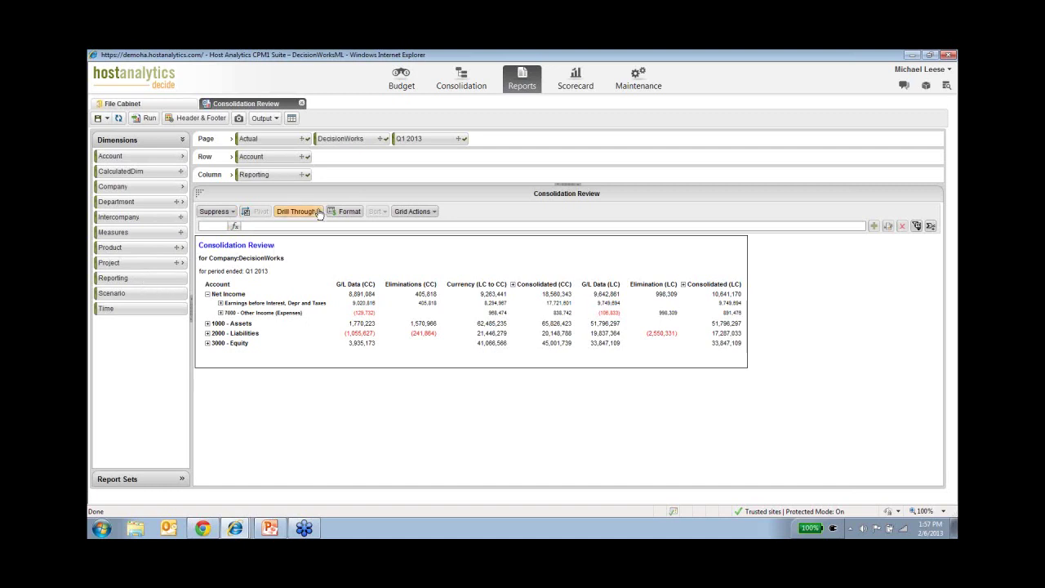
Open the Consolidation Control Panel, keep the Actual scenario and set the period to Dec-12
left_click(469, 82)
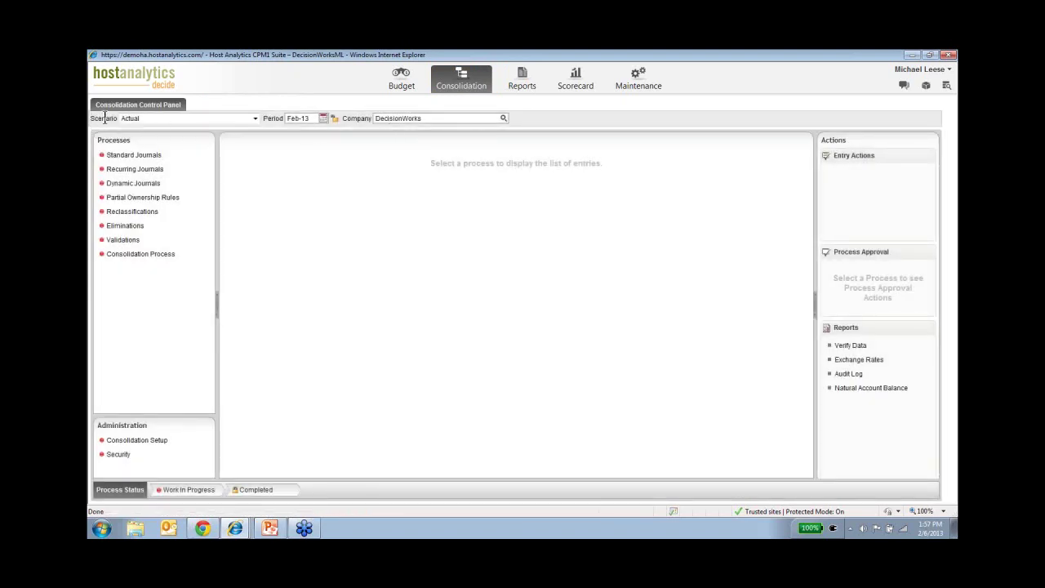
left_click(255, 119)
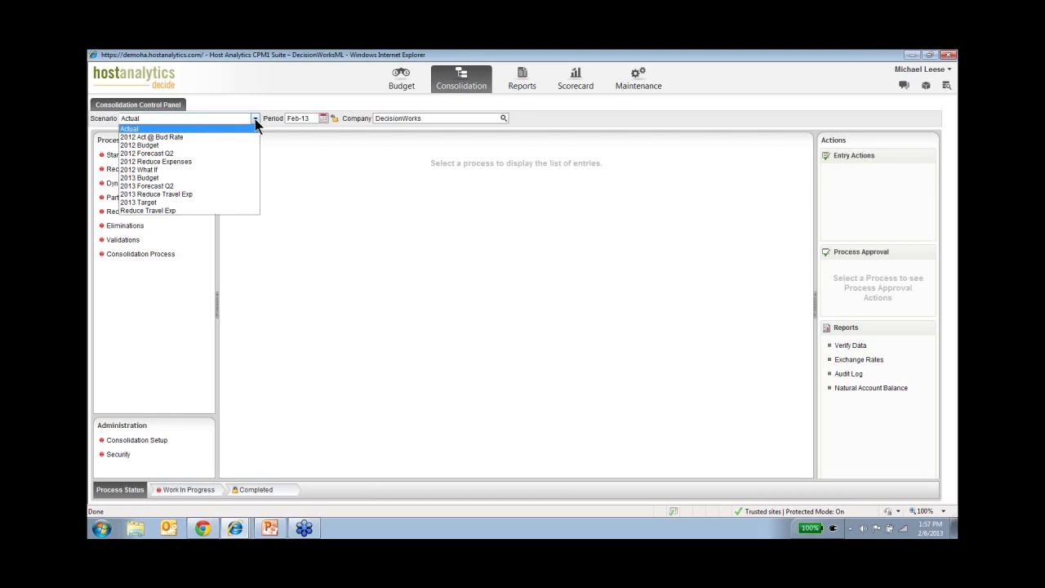
left_click(254, 118)
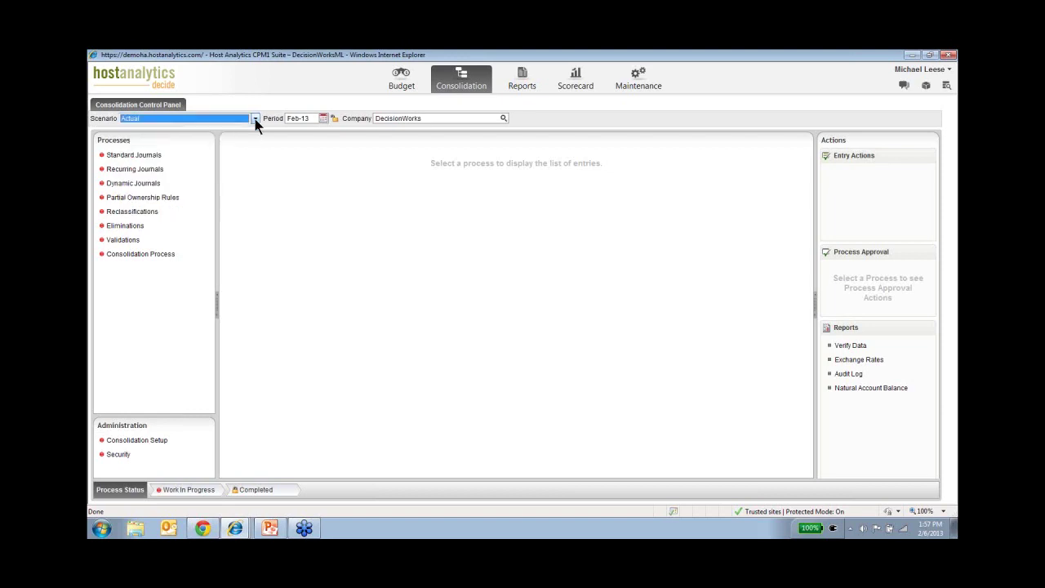
left_click(324, 120)
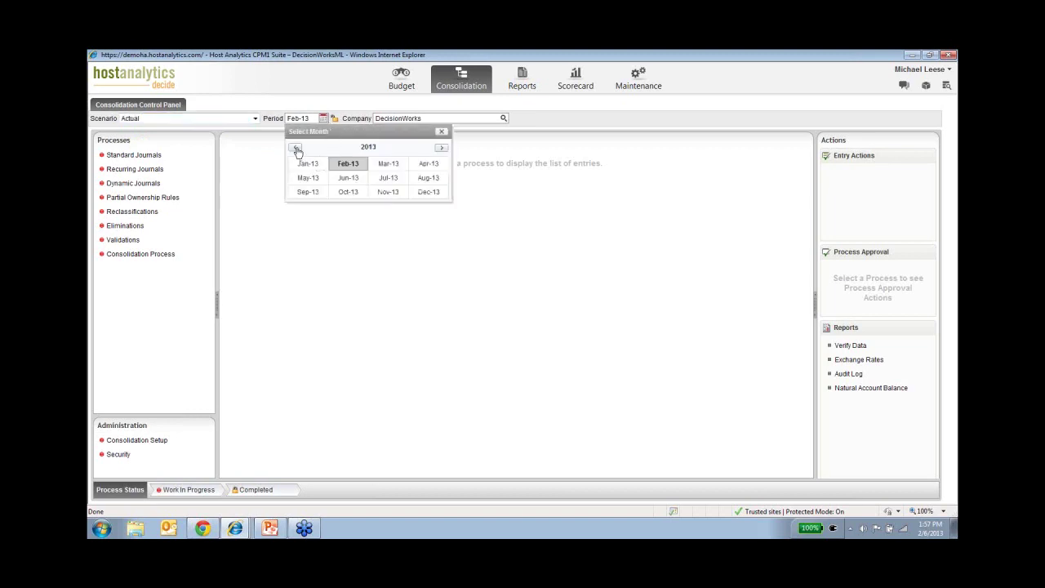
left_click(296, 148)
left_click(428, 192)
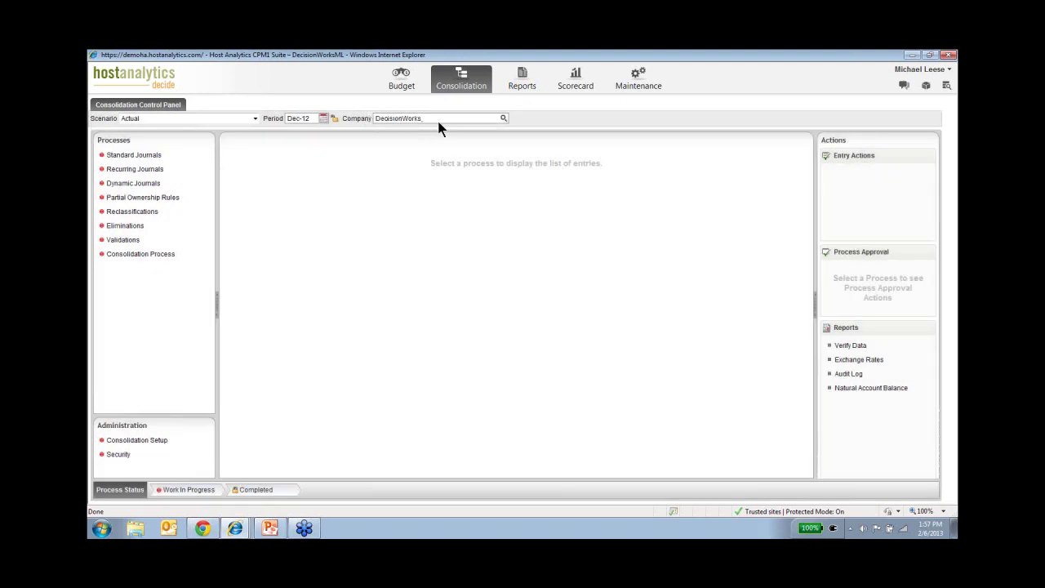
Browse the company hierarchy from DecisionWorks Corporate through DecisionWorks Golf to North America, and dismiss the member selector without changing the company
left_click(503, 119)
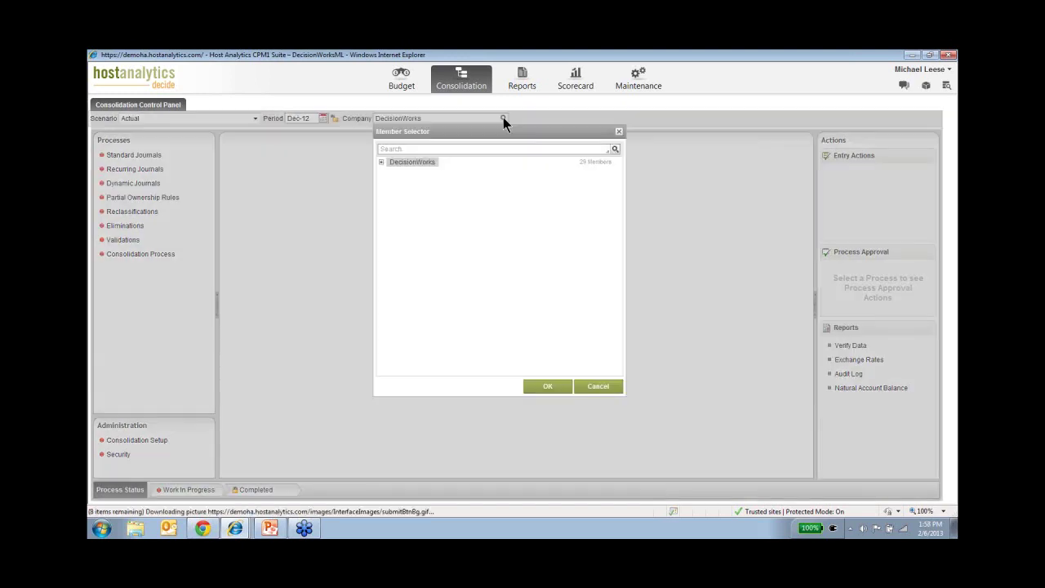
left_click(381, 161)
left_click(390, 171)
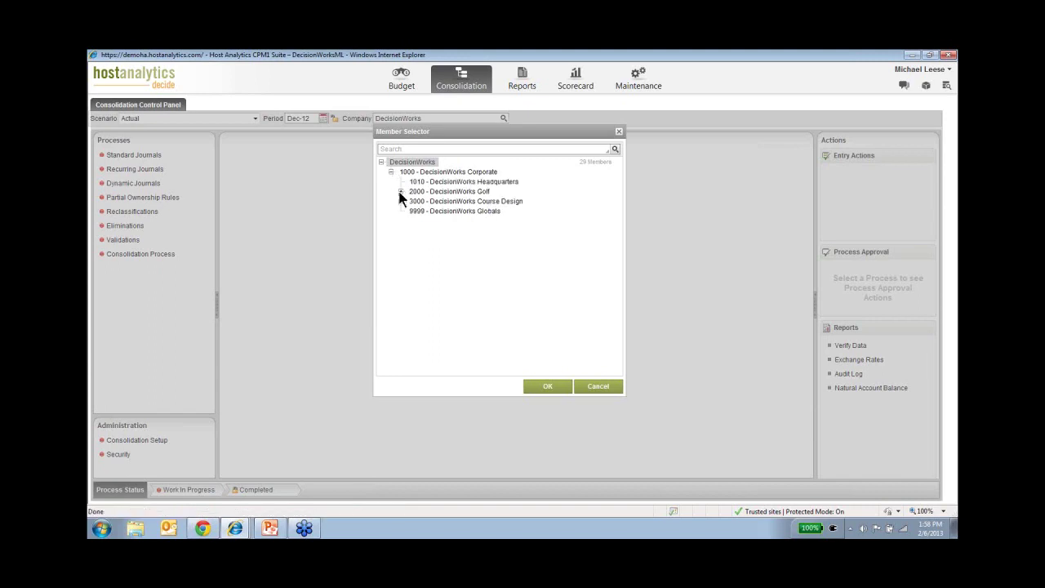
left_click(400, 192)
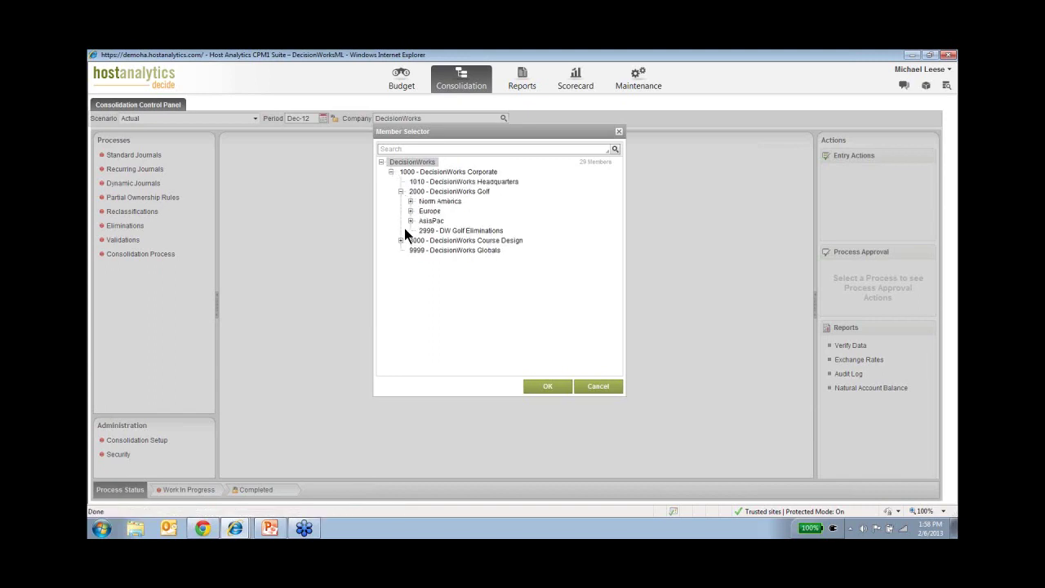
left_click(410, 202)
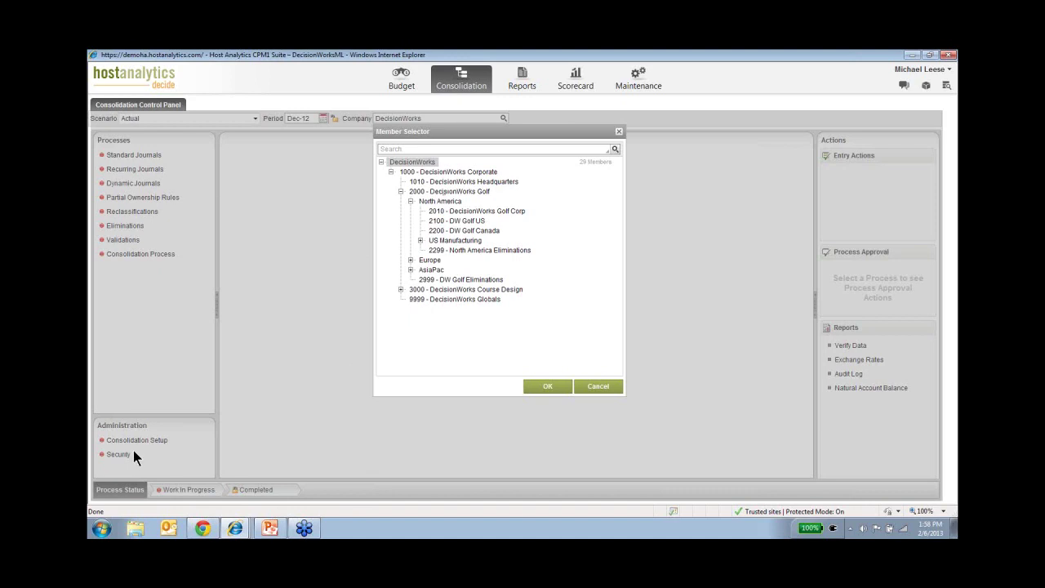
left_click(601, 389)
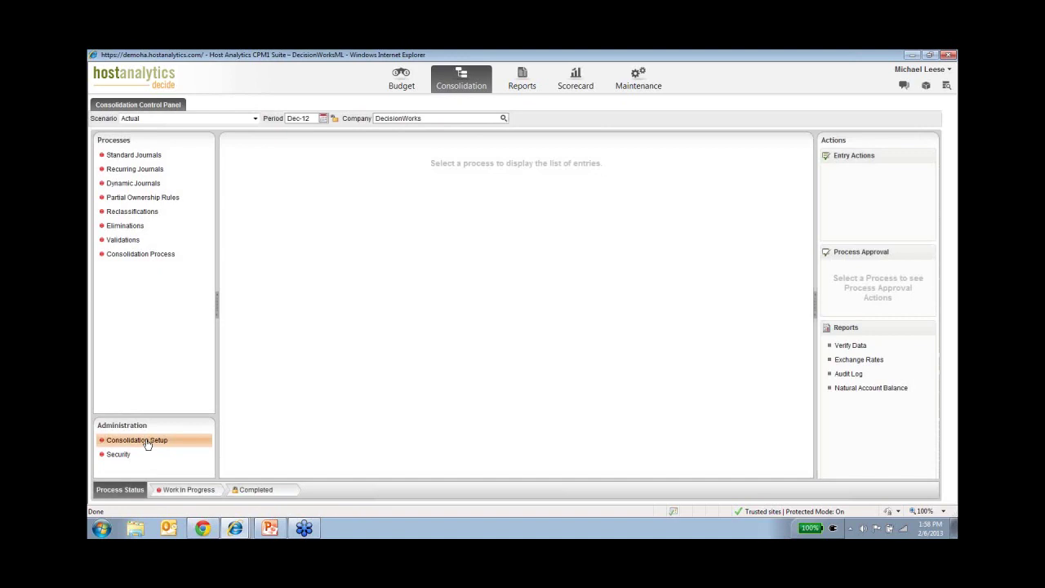
Review the target account settings in Consolidation Setup down to the balance sheet members, and close it without saving
left_click(148, 444)
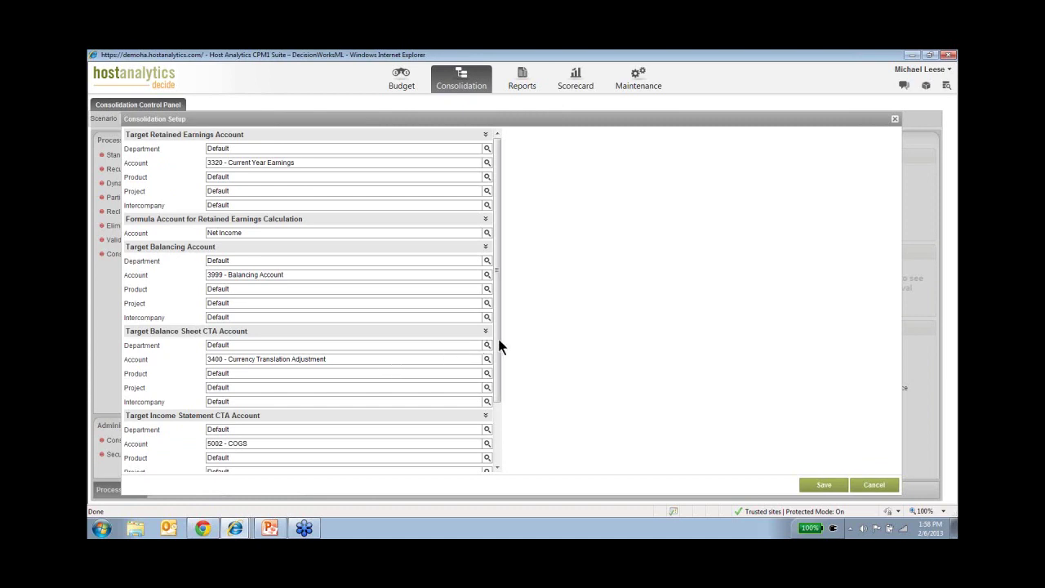
left_click_drag(498, 349, 496, 387)
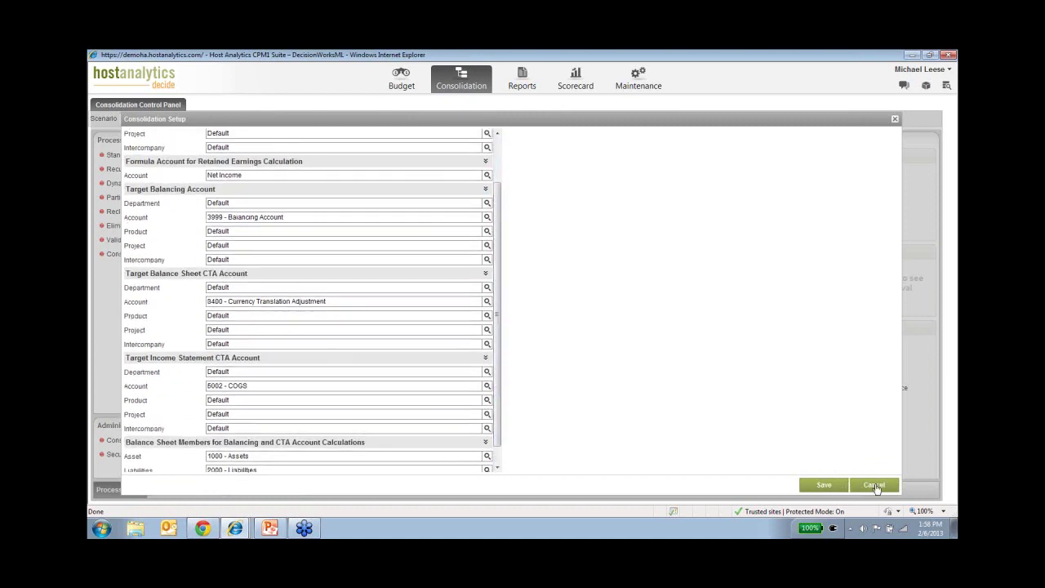
left_click(874, 486)
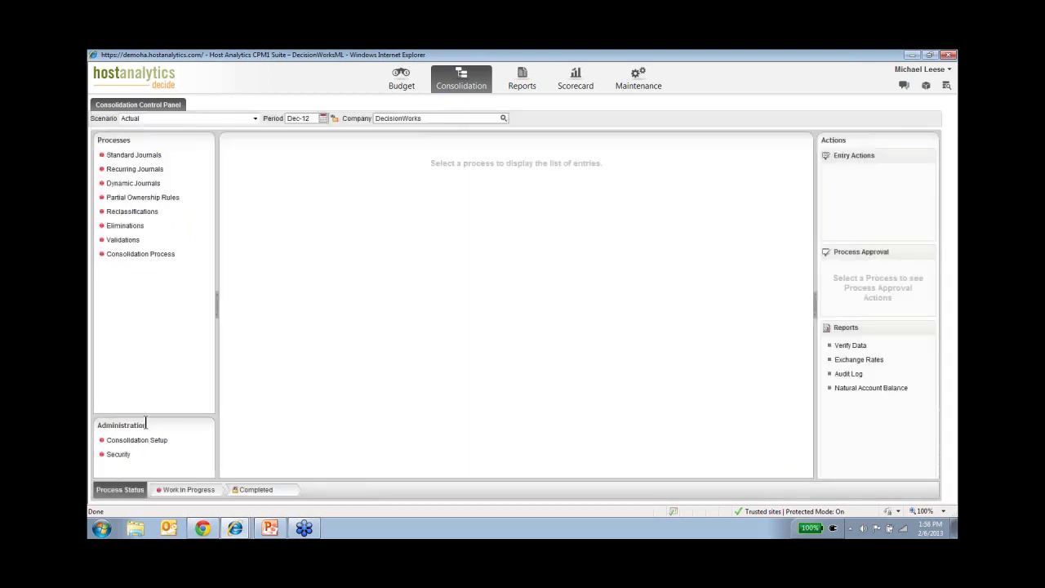
Review the signed-in user's process access in the consolidation Security settings and close them without saving
left_click(120, 454)
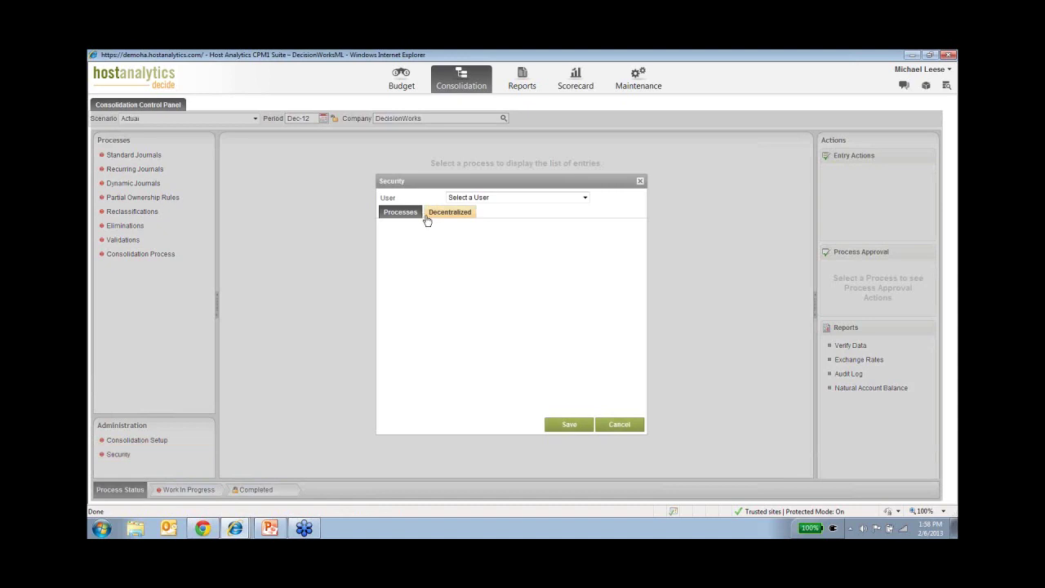
left_click(583, 199)
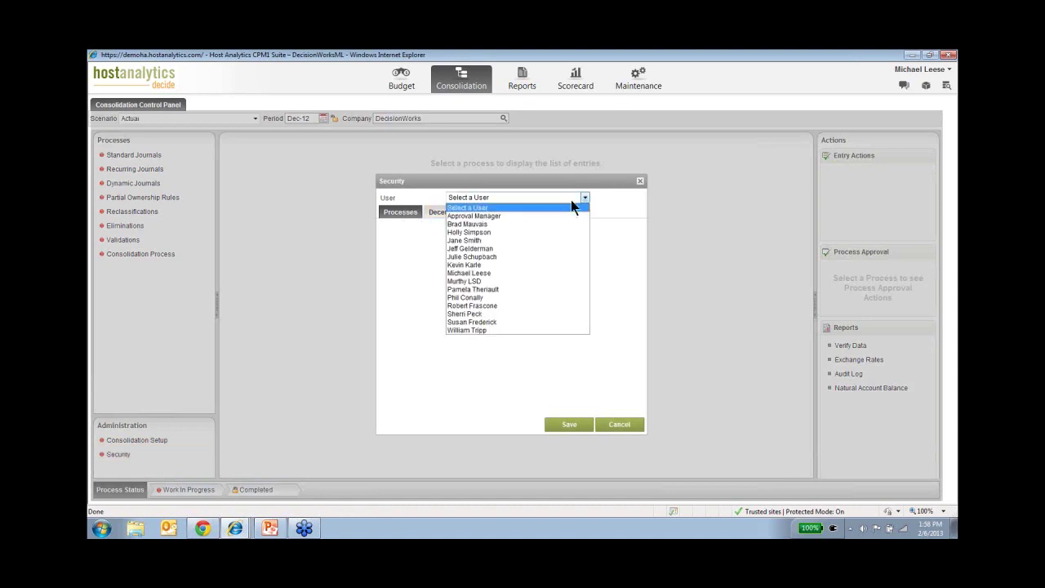
left_click(510, 275)
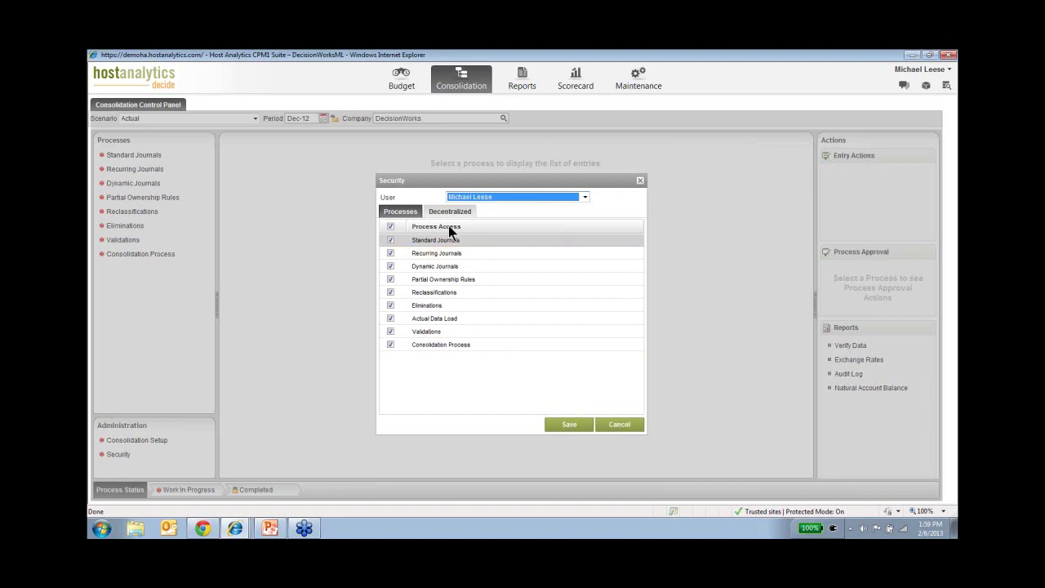
left_click(618, 427)
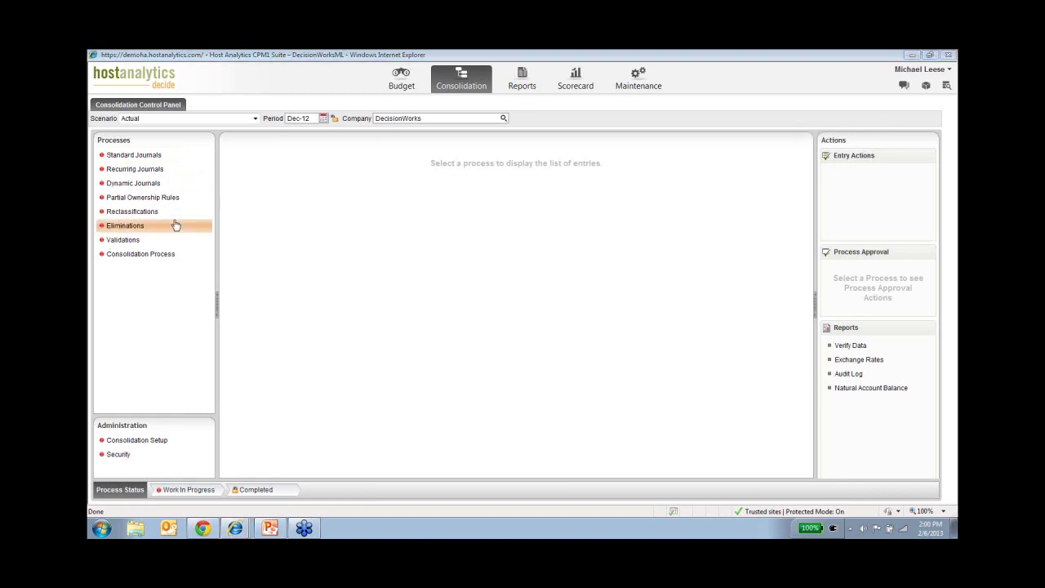
Open the Missing Invoices standard journal and check its posting type and reporting choices, keeping MTD and Adjustments (CC)
left_click(157, 157)
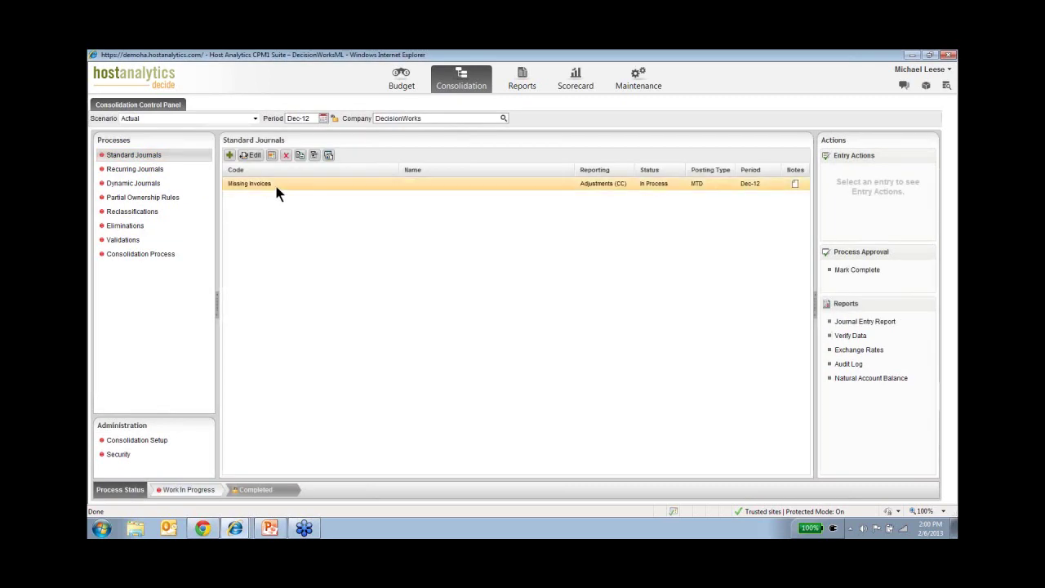
left_click(274, 183)
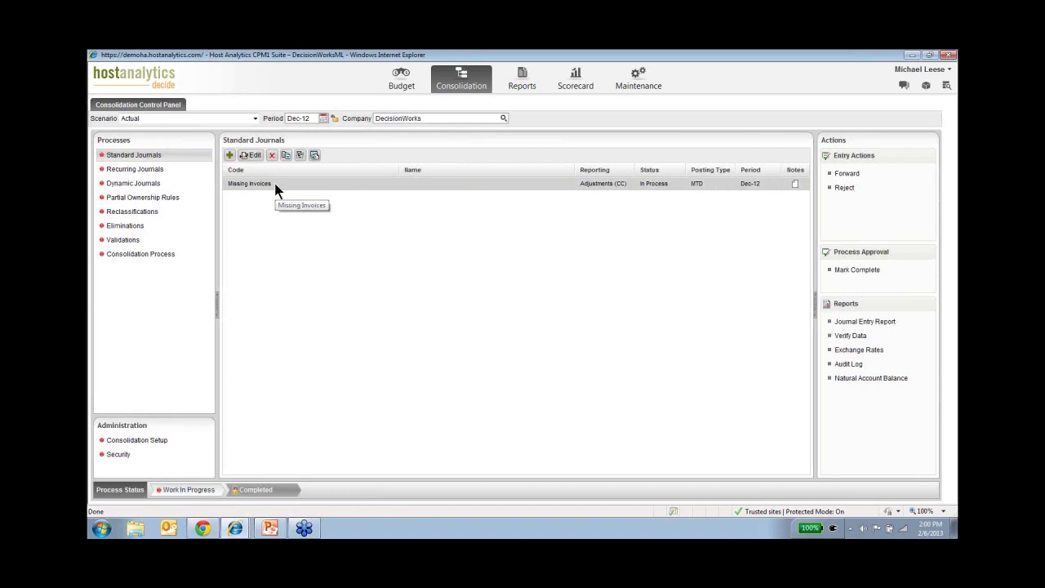
double_click(275, 186)
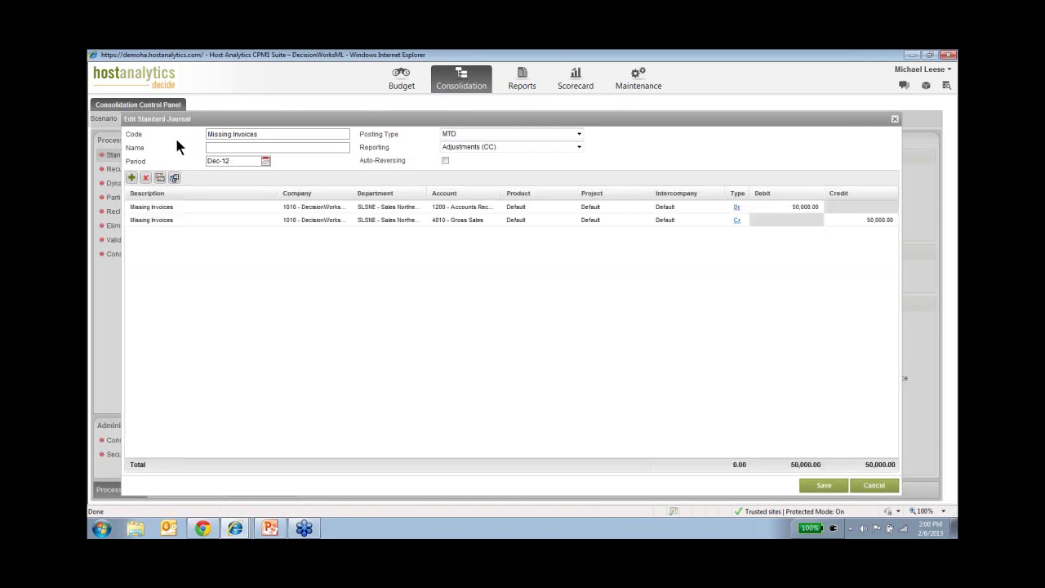
left_click(579, 136)
left_click(579, 145)
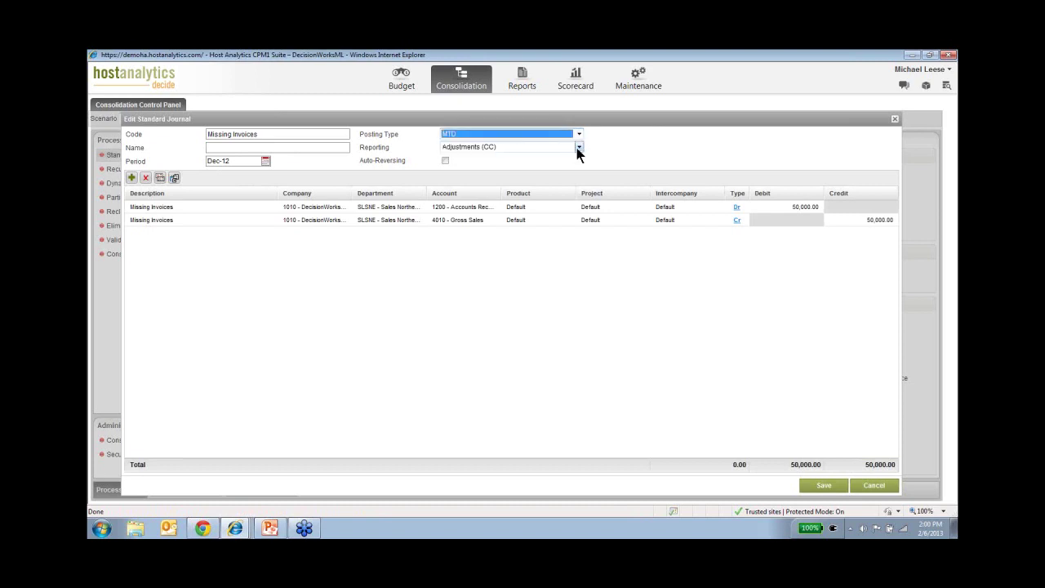
left_click(579, 149)
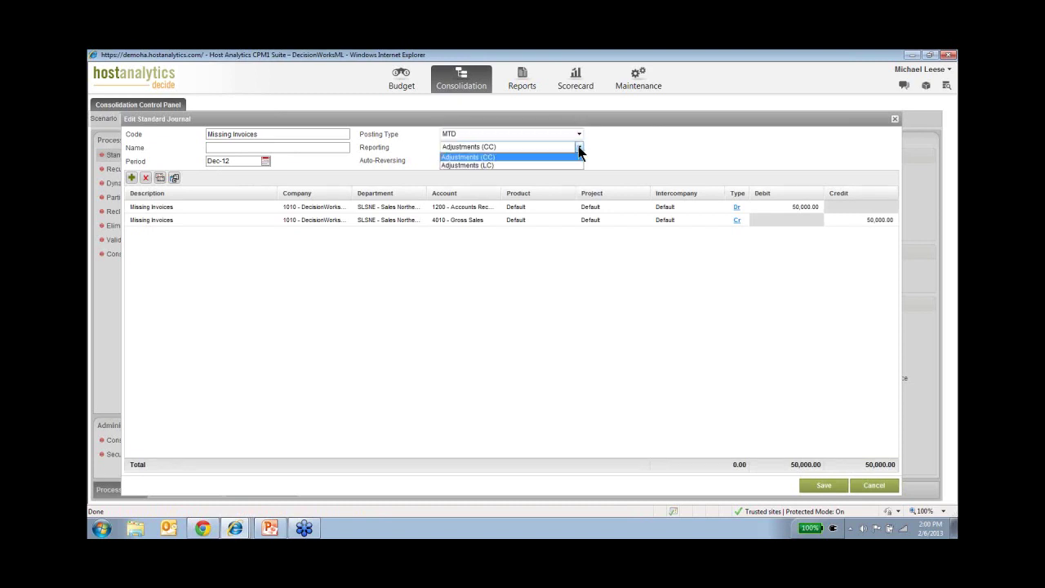
left_click(572, 154)
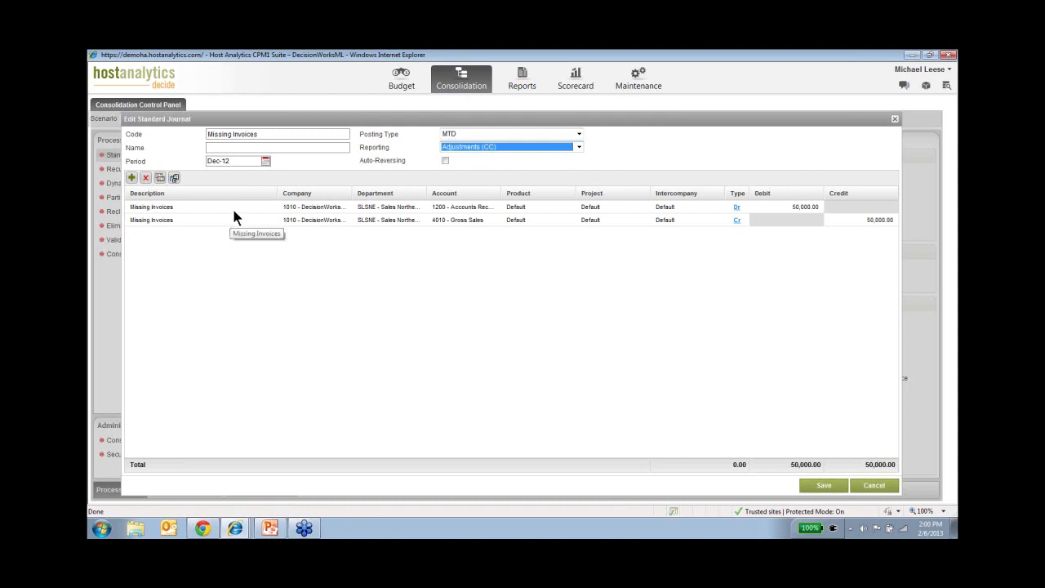
Check the company, department and account choices on the journal's debit line, and close the journal without saving
left_click(333, 210)
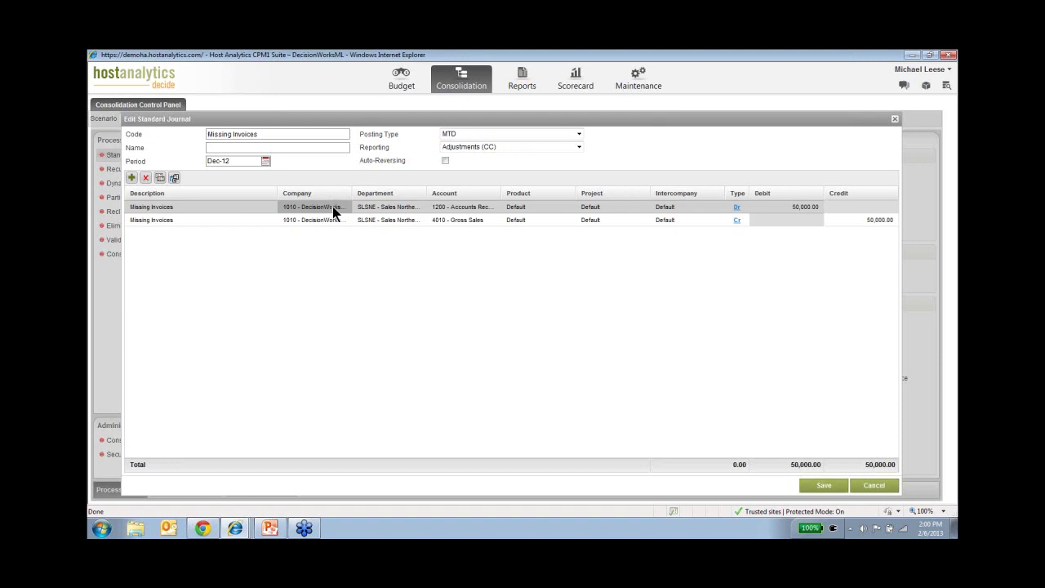
left_click(333, 209)
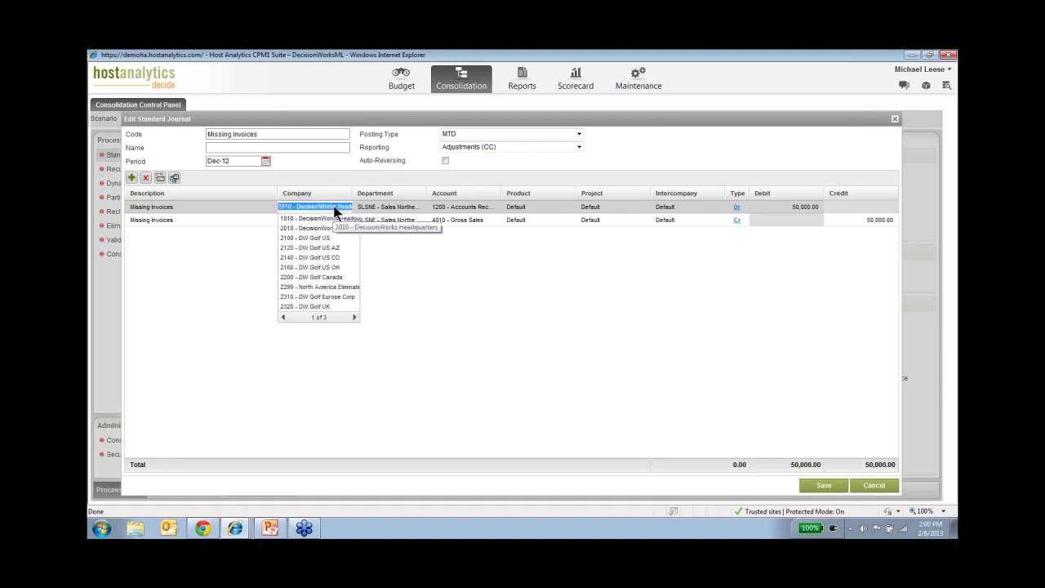
left_click(411, 206)
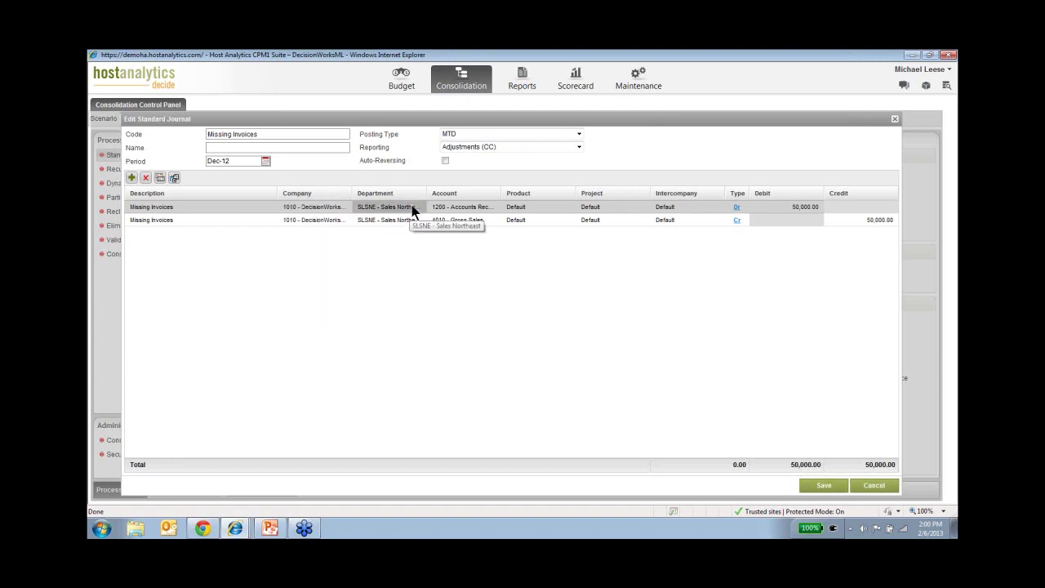
left_click(412, 206)
left_click(490, 209)
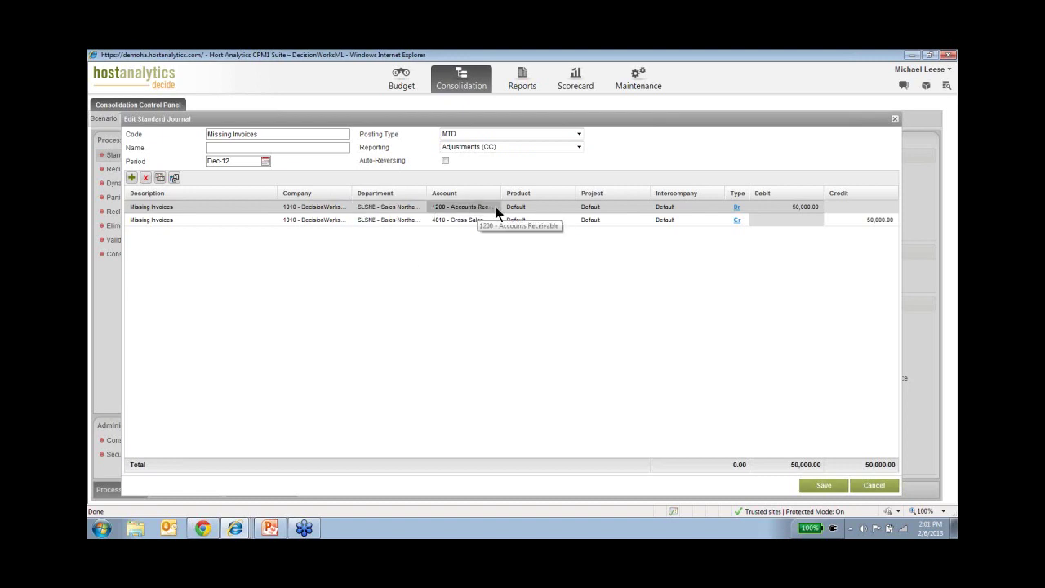
left_click(493, 207)
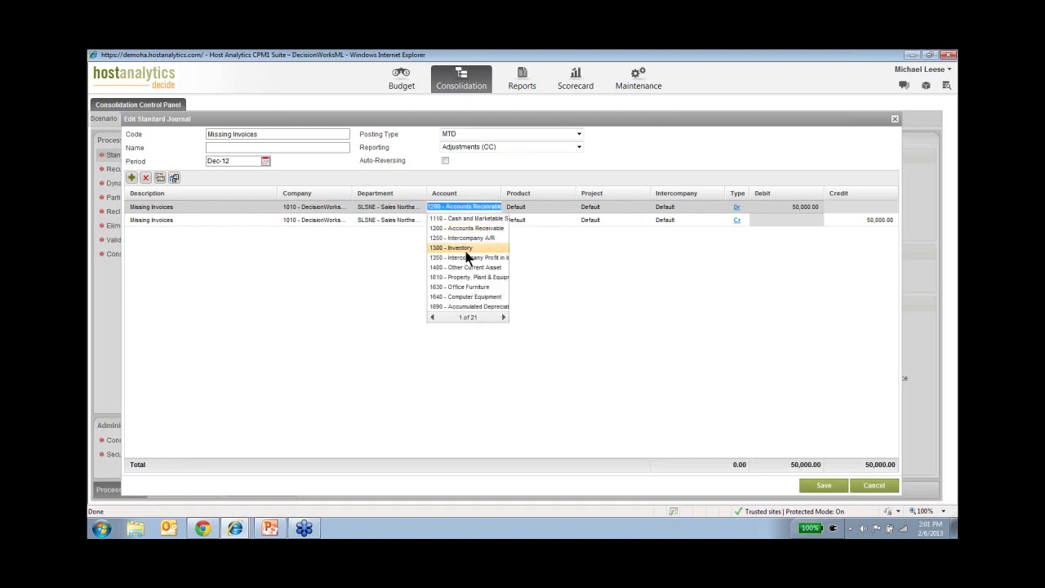
left_click(494, 204)
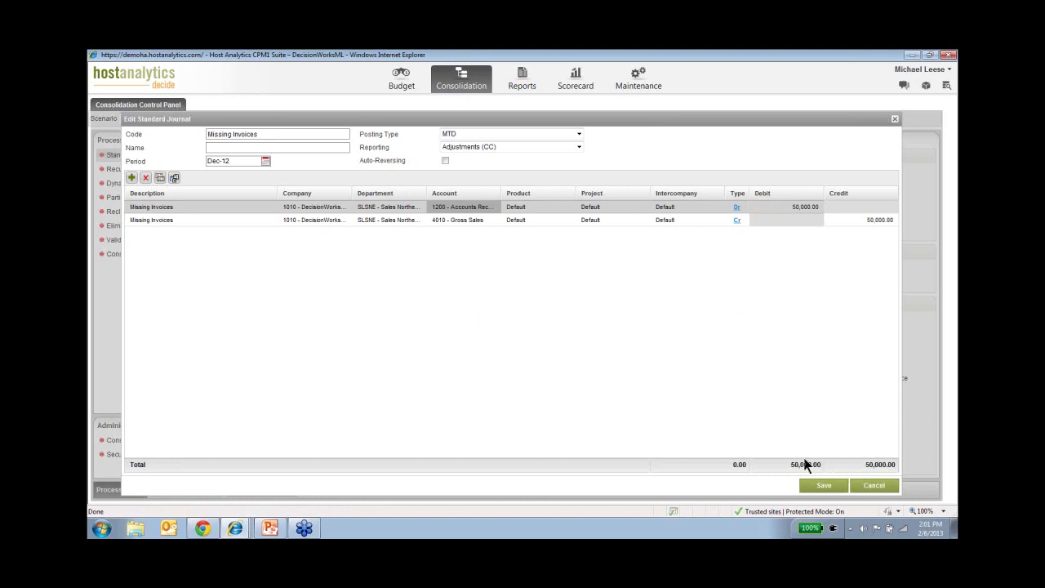
left_click(872, 486)
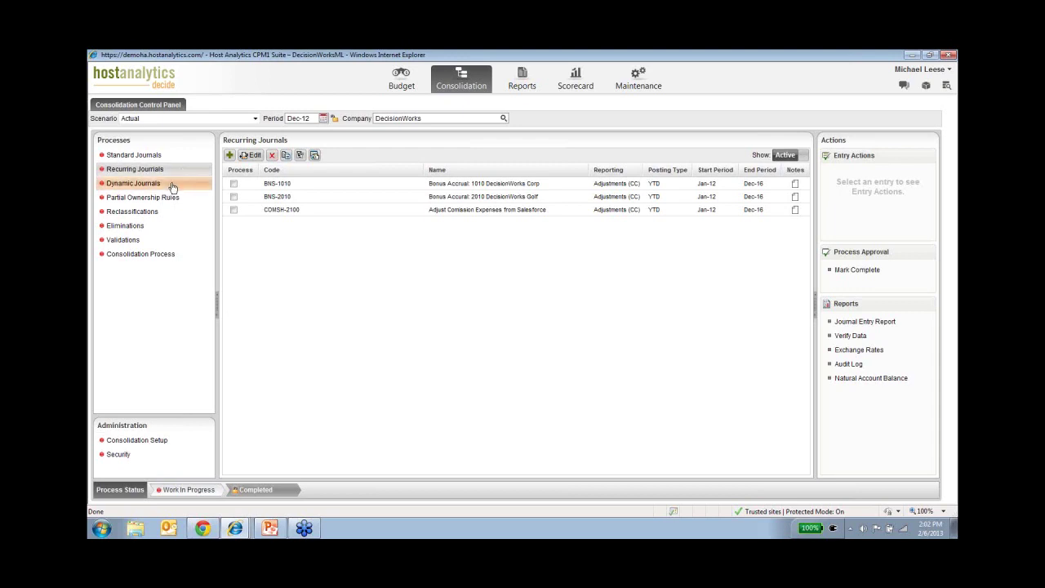
View the TAX01 and RYLT01 entries in the Dynamic Journals process and display the Partial Ownership Rules list
left_click(174, 186)
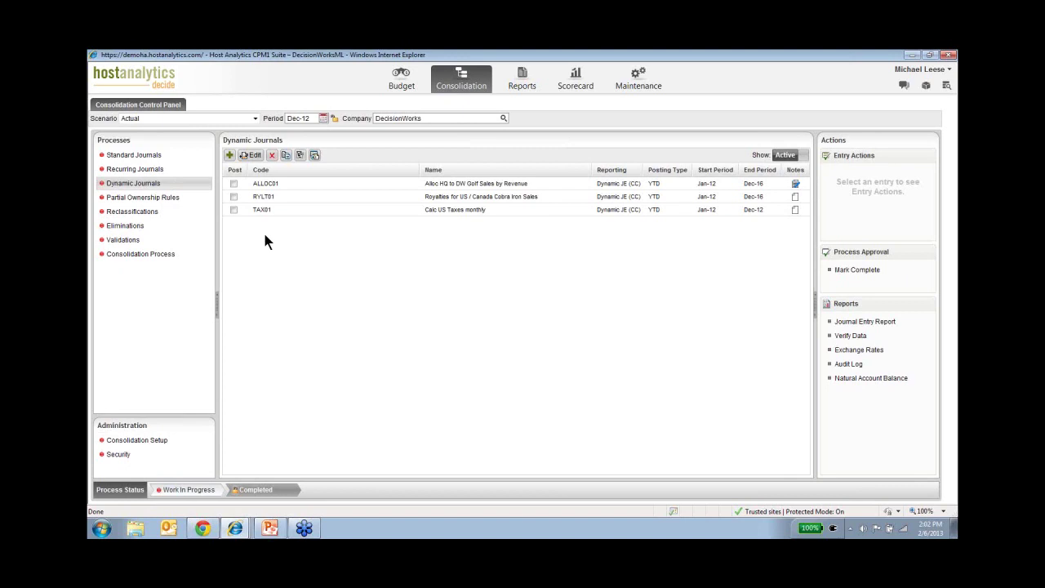
left_click(311, 210)
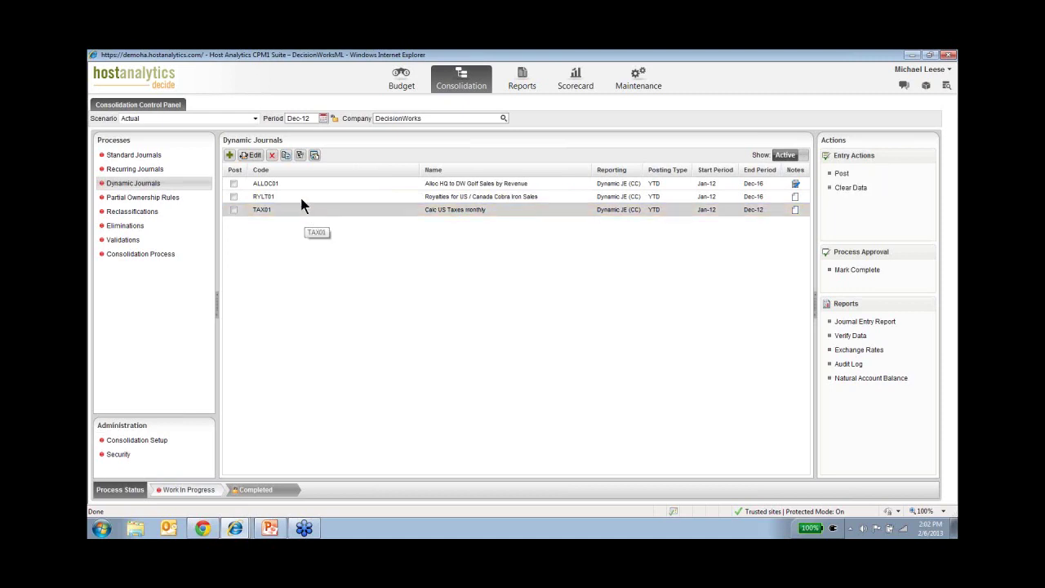
left_click(300, 198)
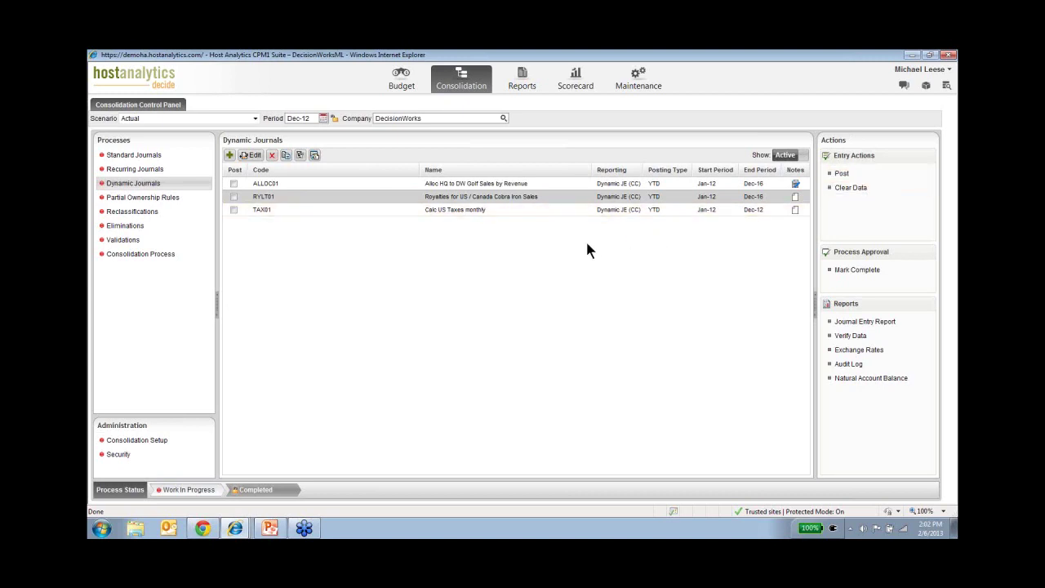
left_click(156, 200)
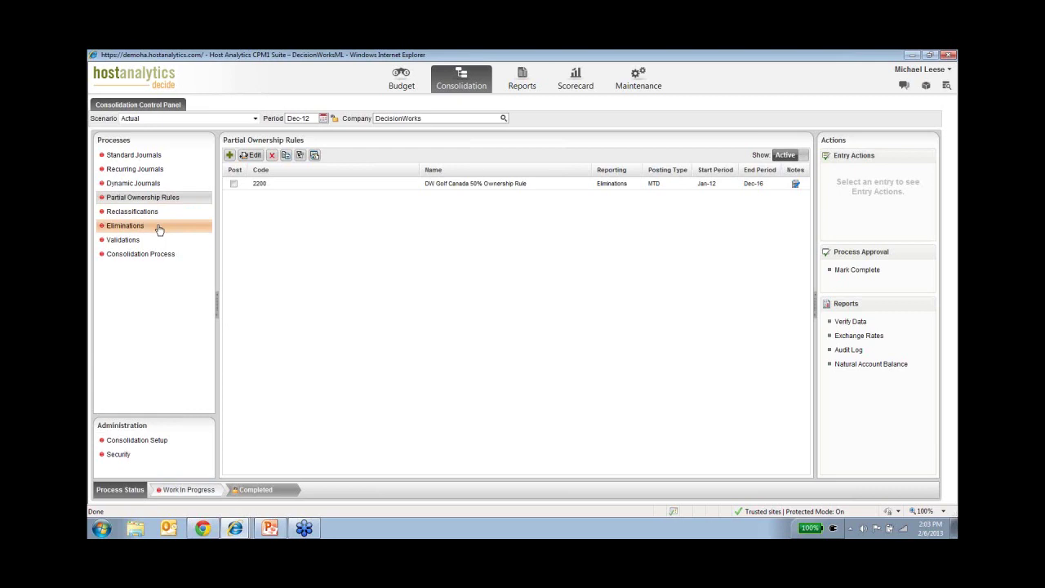
Review the properties and elimination accounts of the Intercompany Due To/Due From elimination, and close it without saving
left_click(159, 231)
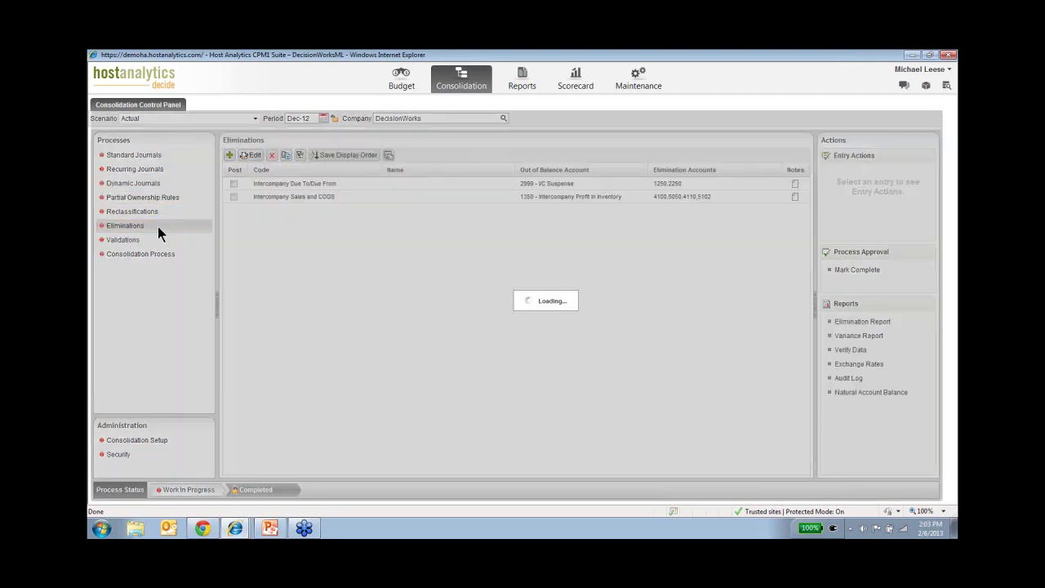
left_click(297, 183)
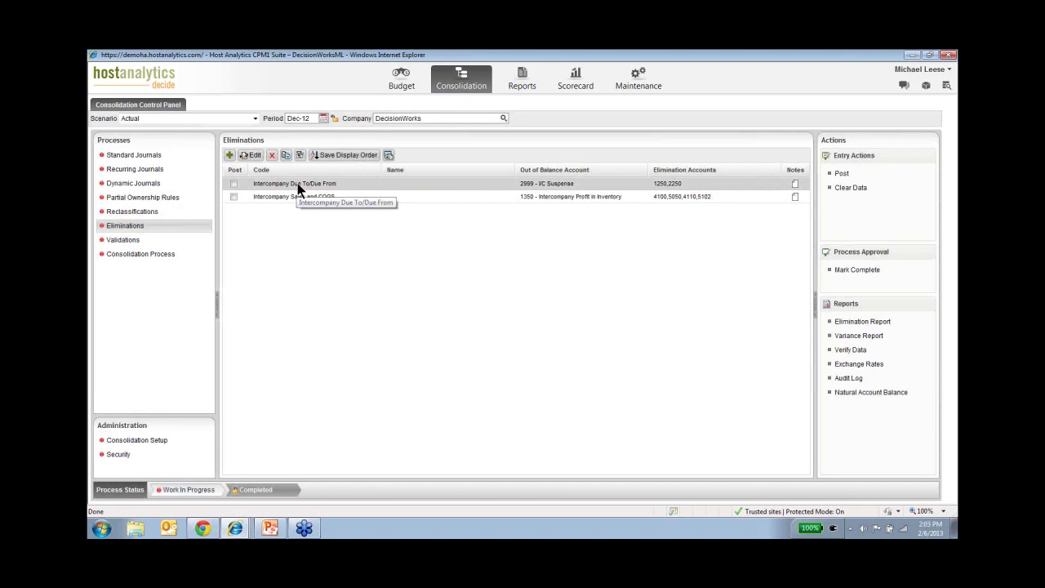
double_click(297, 182)
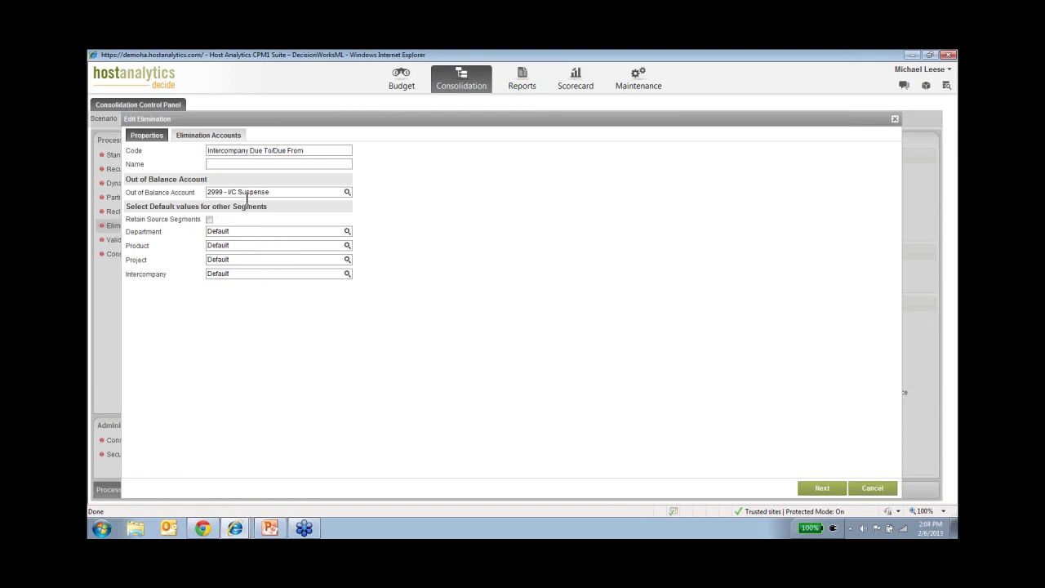
left_click(206, 136)
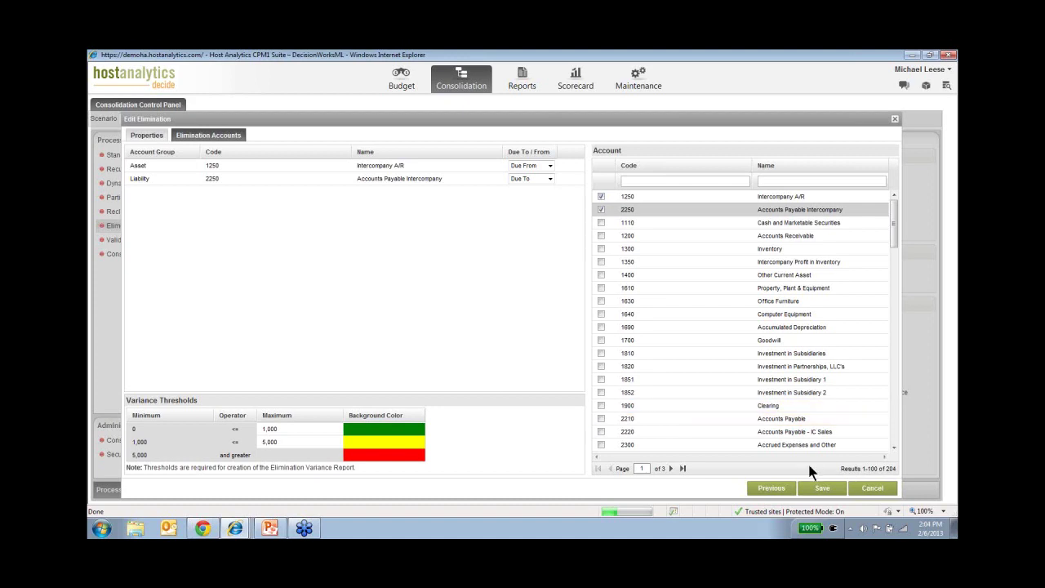
left_click(870, 489)
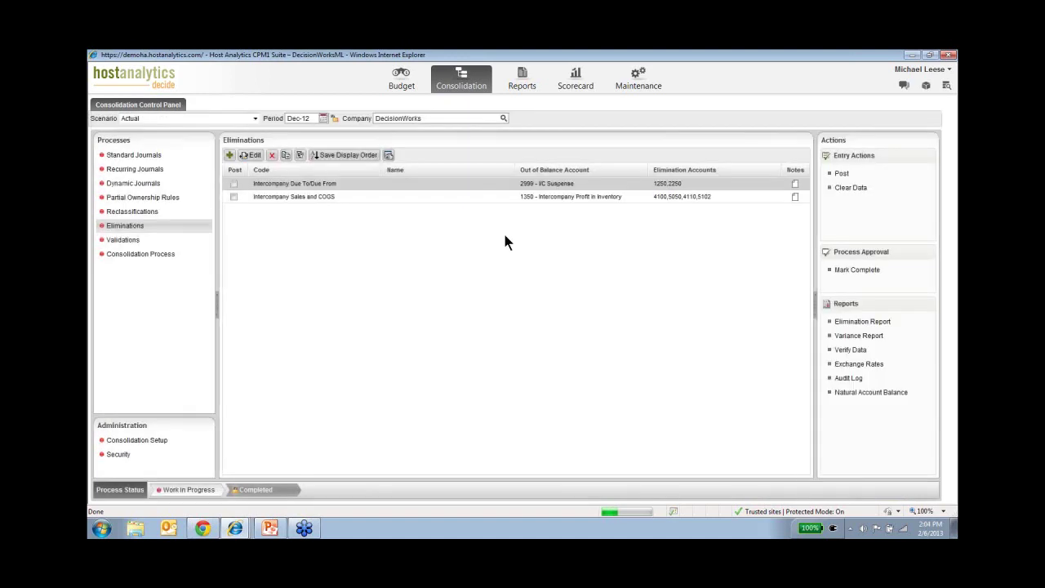
Run the Variance Report for Intercompany Due To/Due From on accounts 1250 and 2250, and drill into the variance between companies 2100 and 2310
left_click(858, 335)
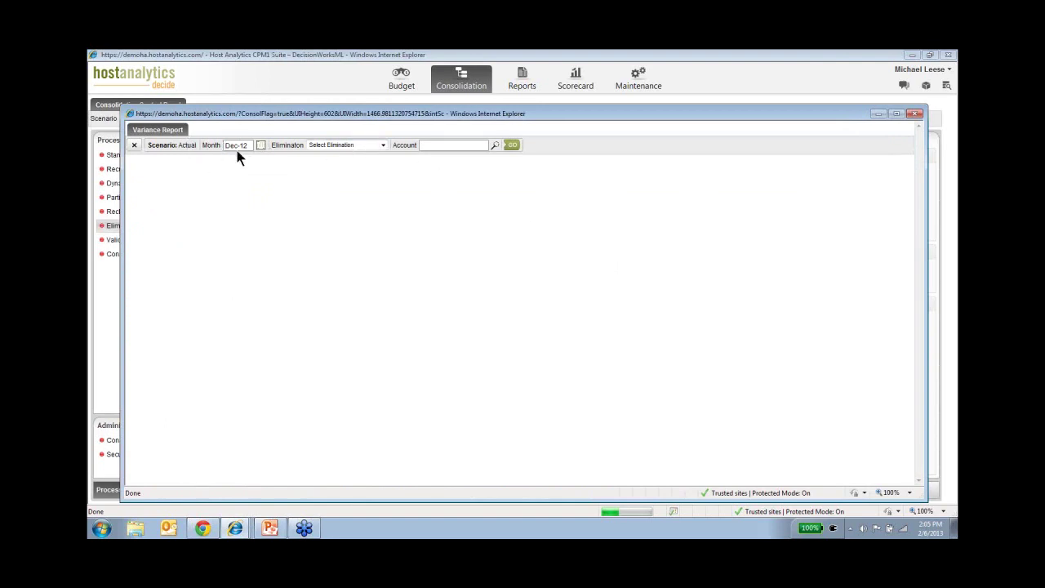
left_click(383, 145)
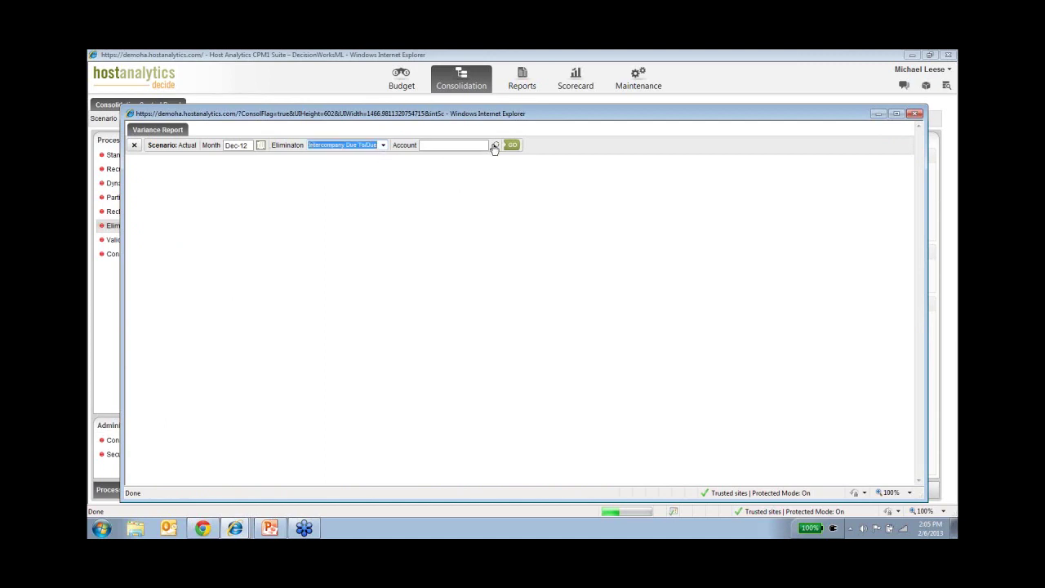
left_click(494, 145)
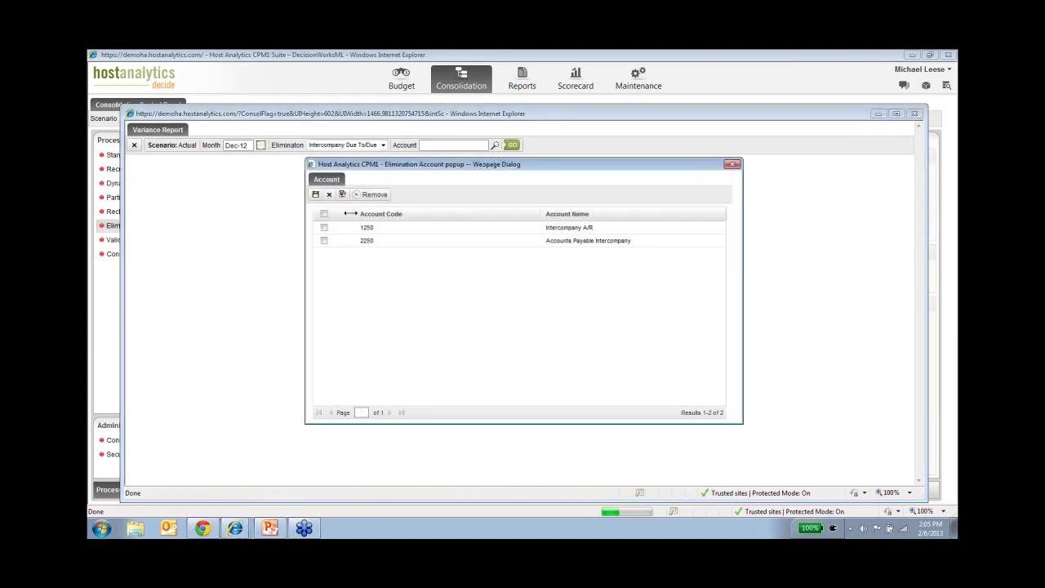
left_click(324, 214)
left_click(315, 194)
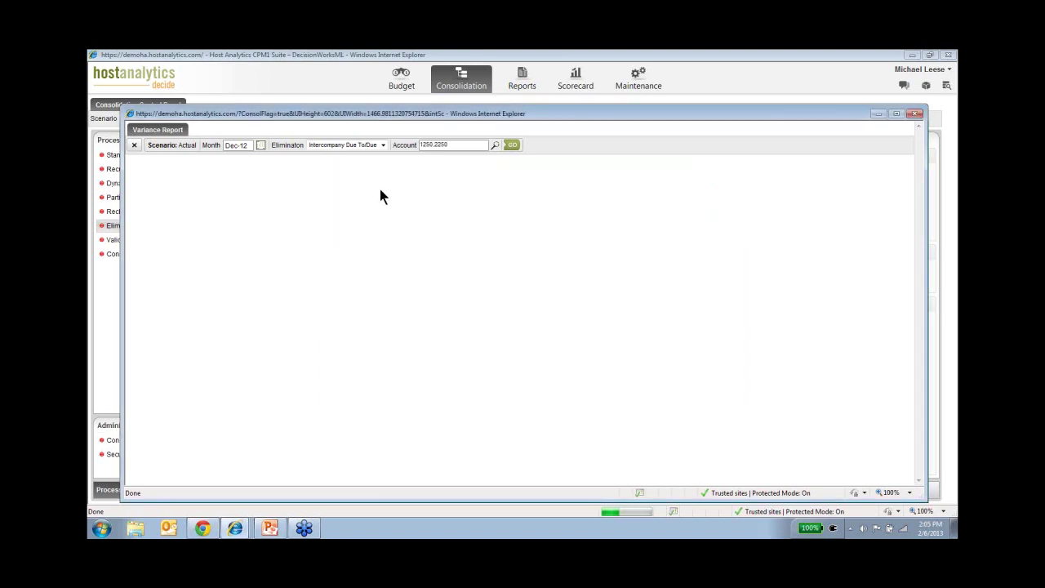
left_click(512, 146)
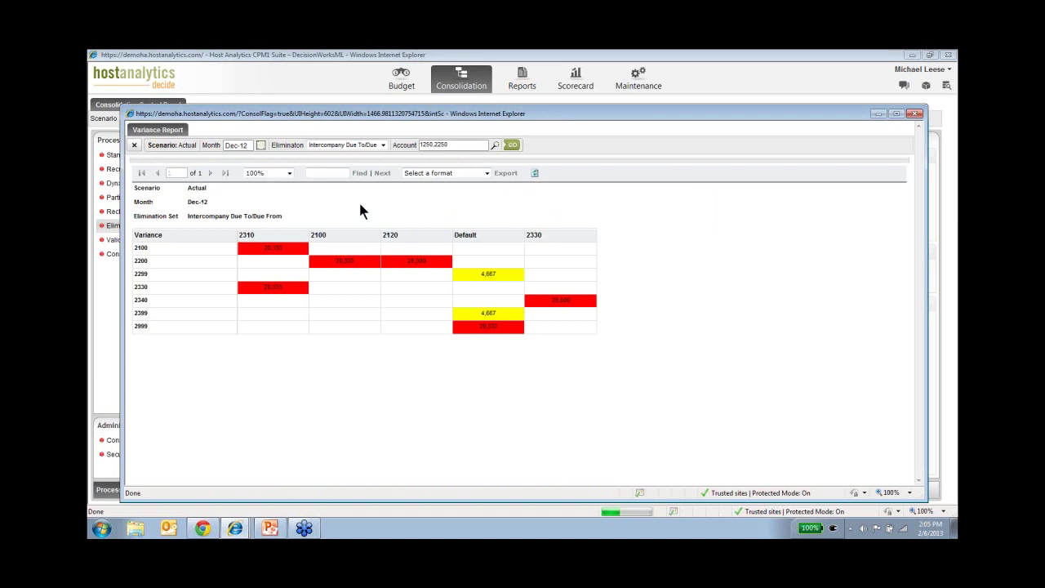
left_click(274, 249)
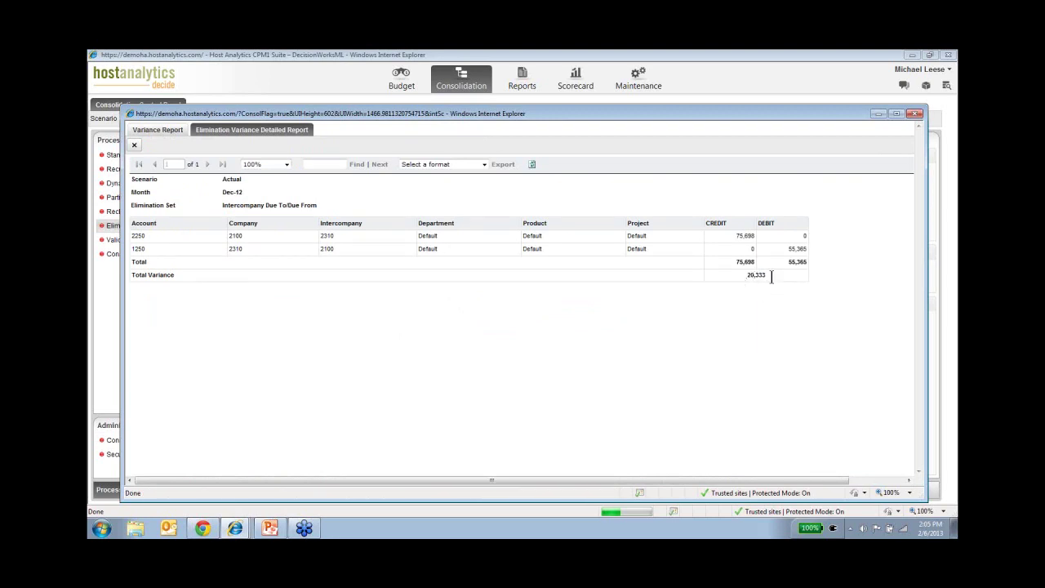
left_click(135, 146)
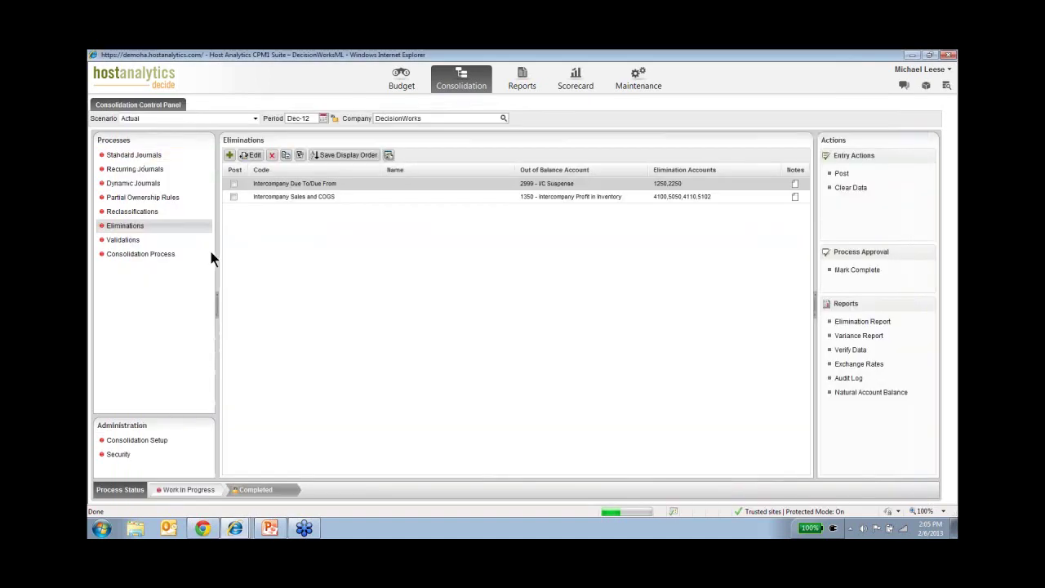
View the Validations list and run the Consolidation Process for DecisionWorks in the Actual scenario, period Dec-12
left_click(142, 240)
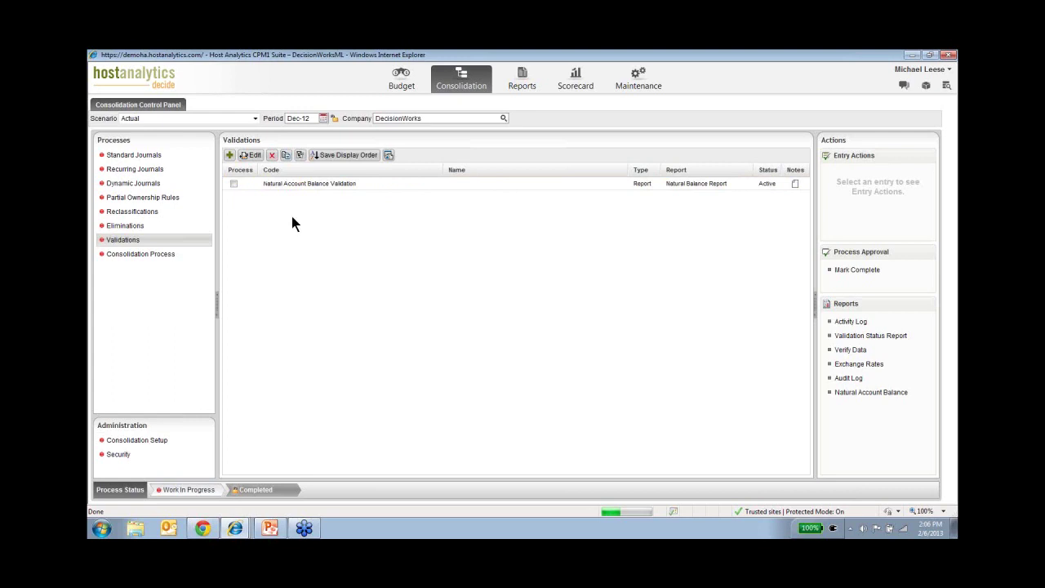
left_click(154, 258)
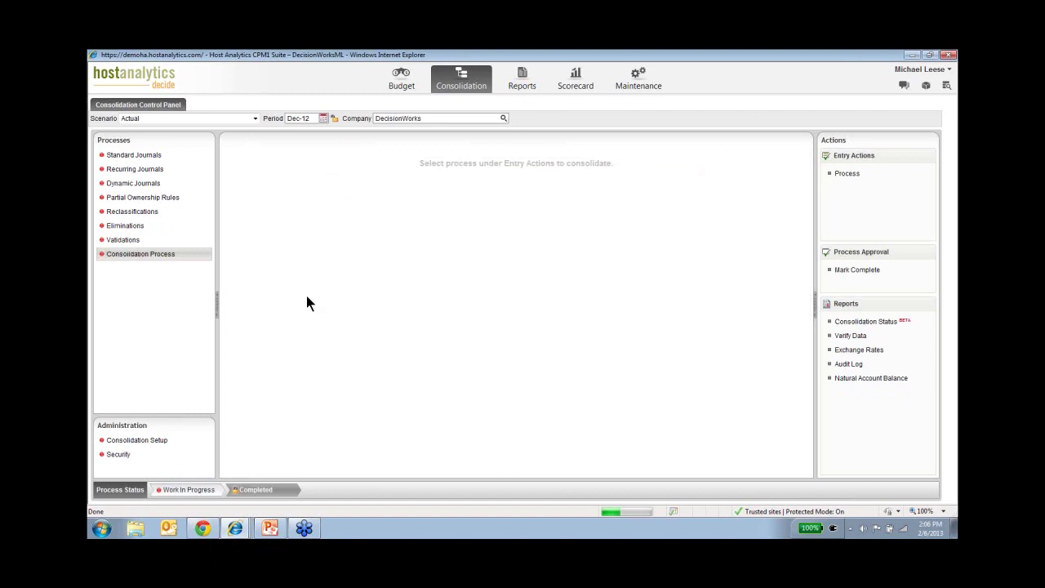
left_click(848, 176)
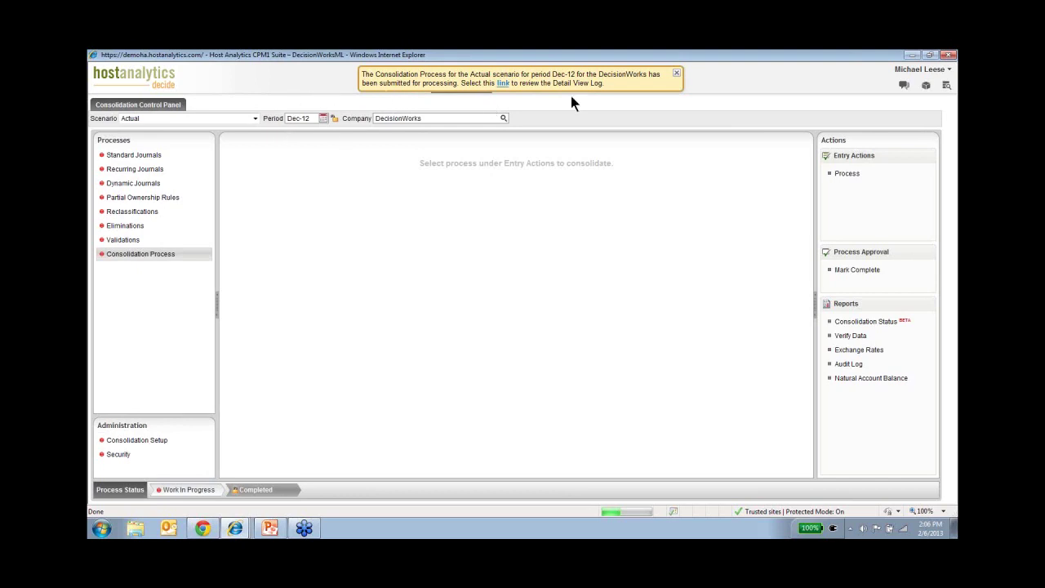
left_click(675, 74)
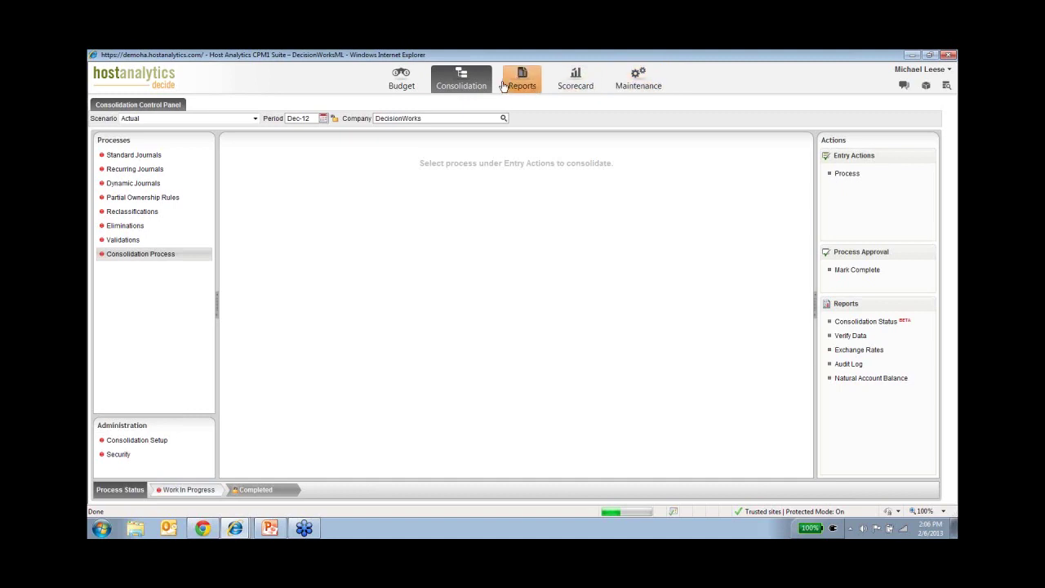
Check the Dec-12 Consolidation Status of DecisionWorks down through Corporate and Golf to the North America companies, and close it
left_click(869, 321)
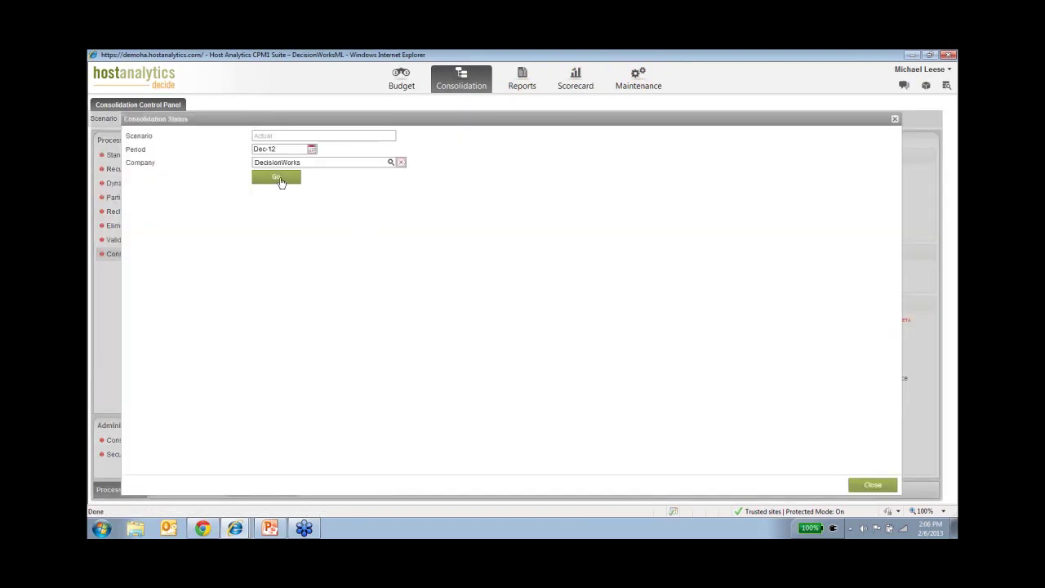
left_click(279, 180)
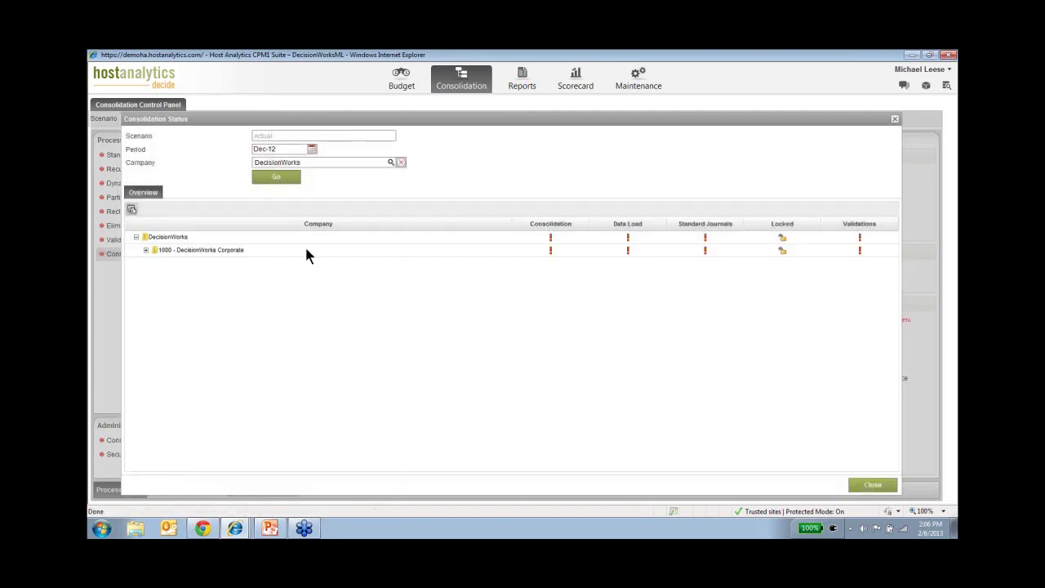
left_click(146, 250)
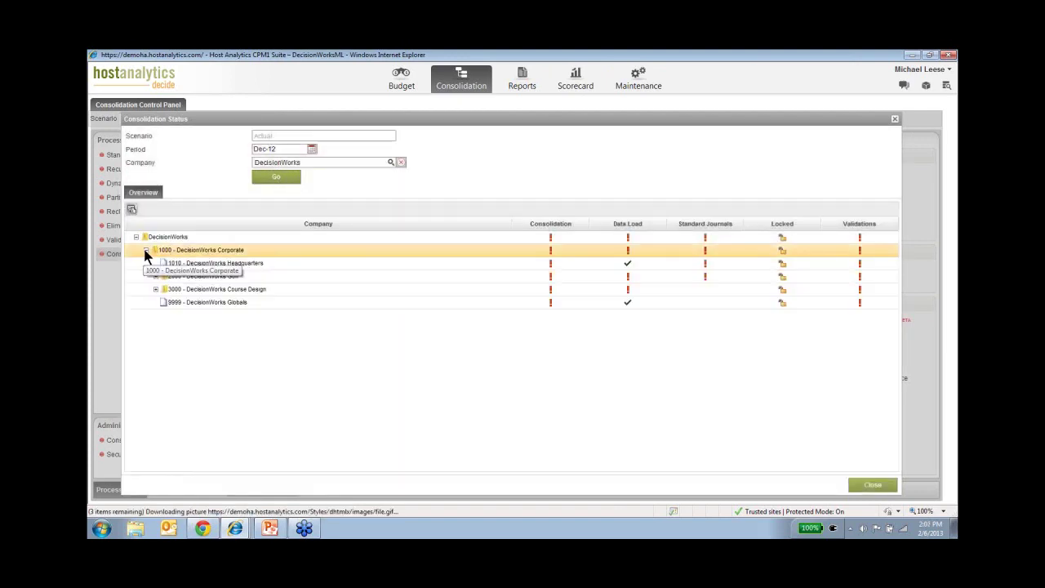
left_click(155, 275)
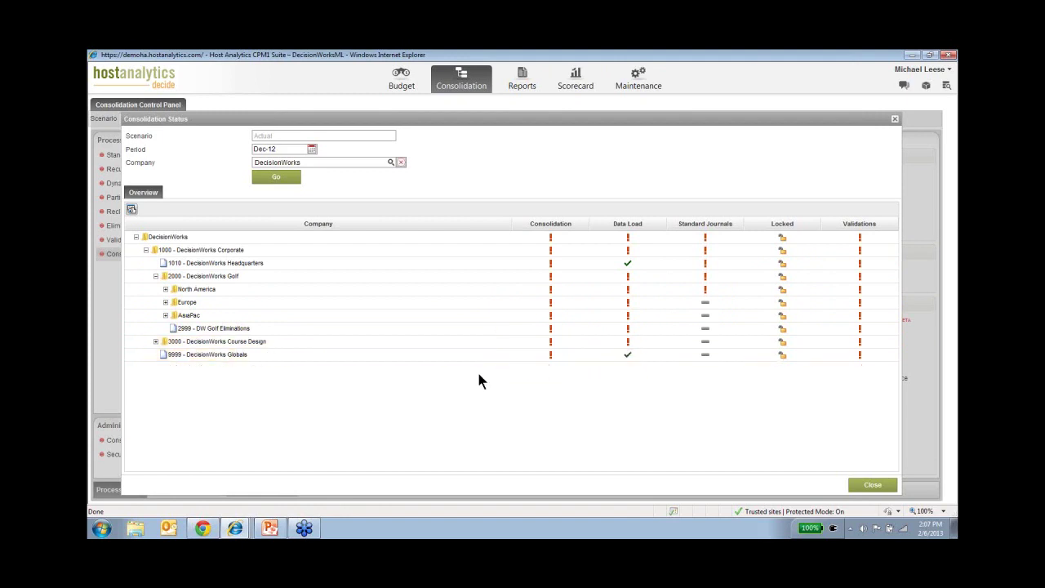
left_click(166, 289)
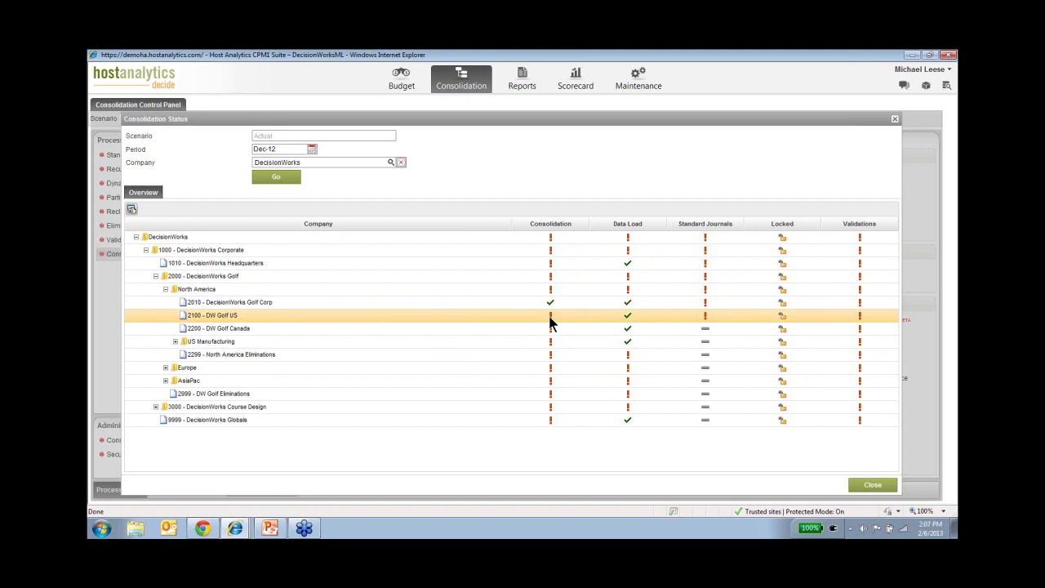
mouse_move(551, 320)
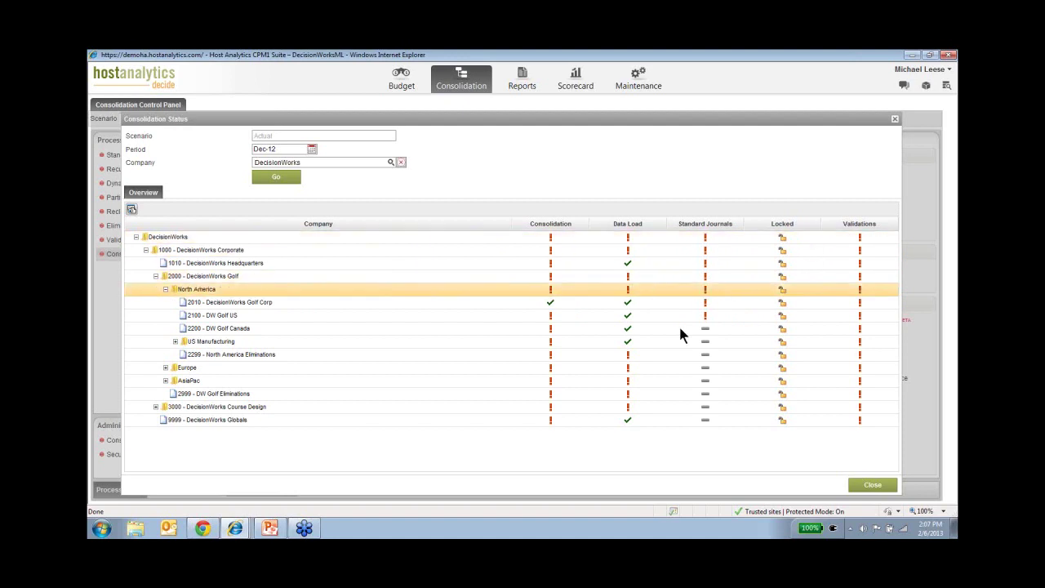
left_click(871, 486)
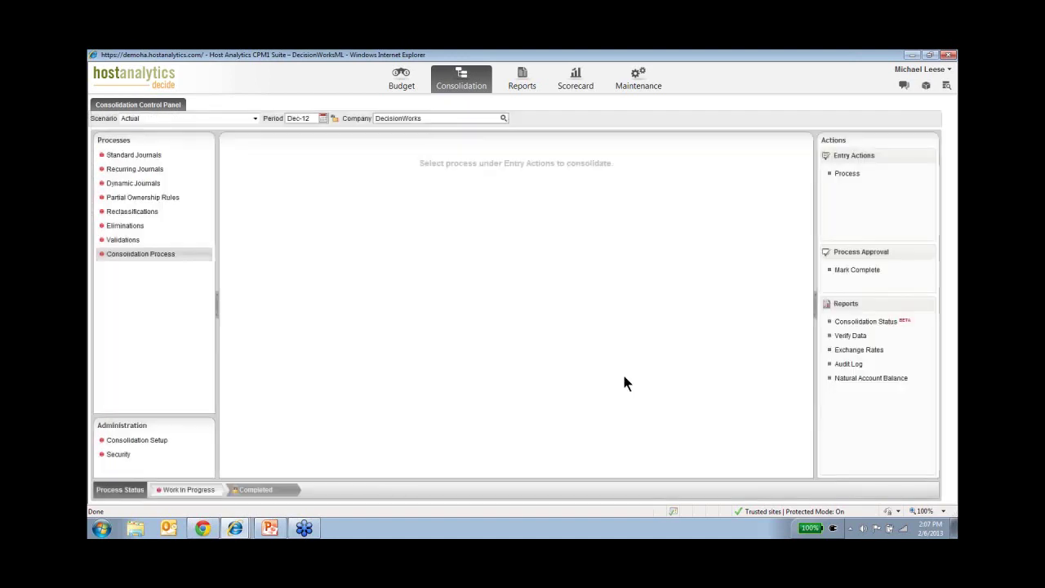
Display the favorite Consolidations reports and review the Detail View log of the consolidation run, returning to the Schedule Manager
left_click(529, 85)
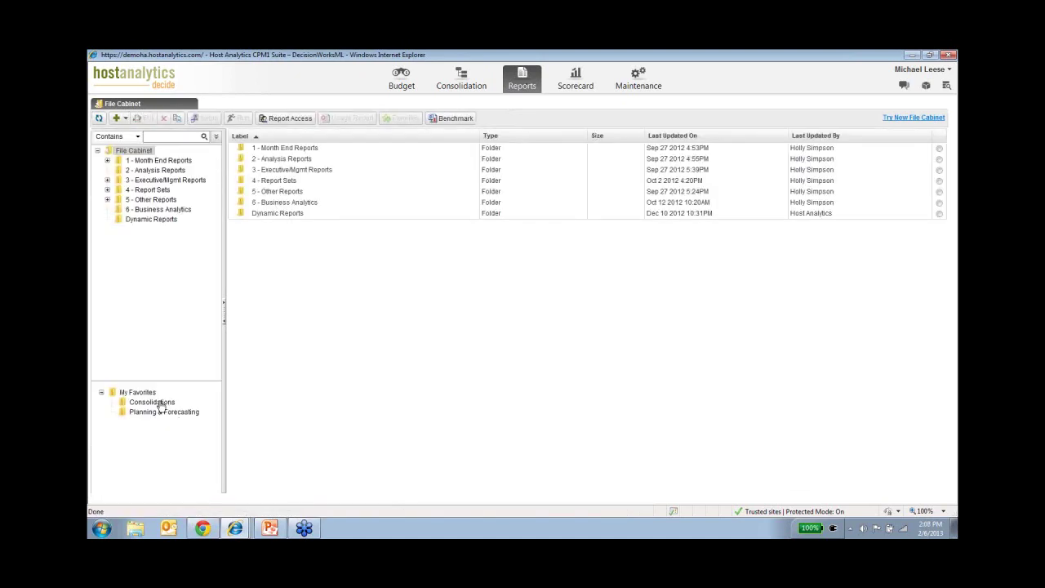
left_click(160, 403)
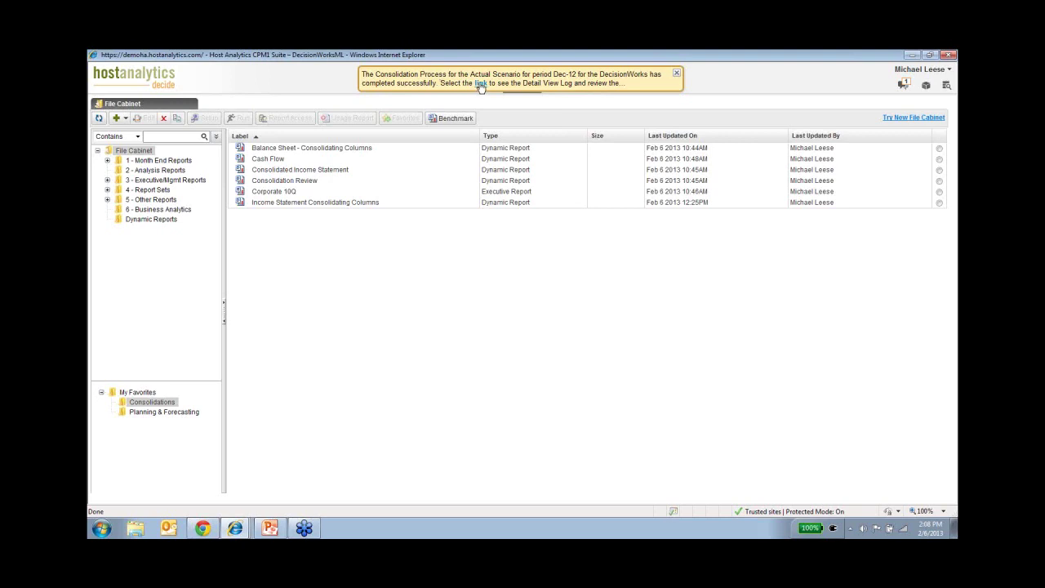
left_click(482, 87)
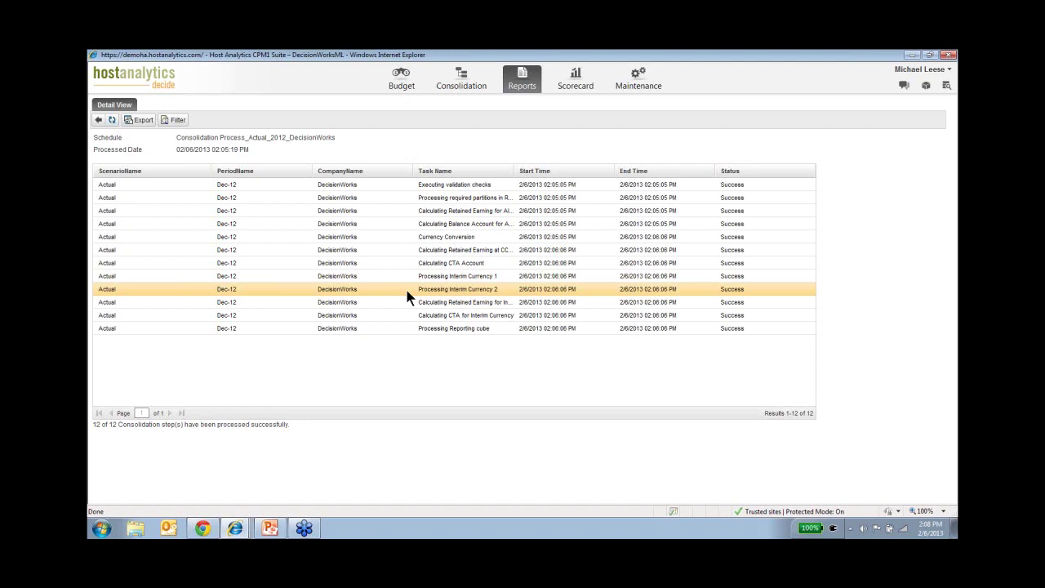
left_click(98, 120)
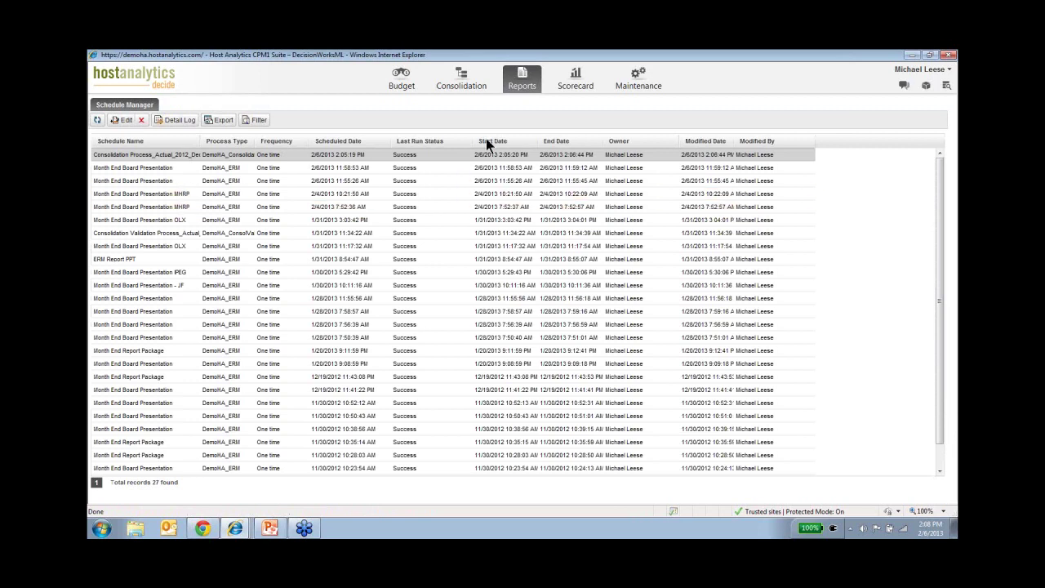
Open the Consolidated Income Statement from the favorite Consolidations reports and expand Gross Sales - Product and Travel & Entertainment to their accounts
left_click(523, 82)
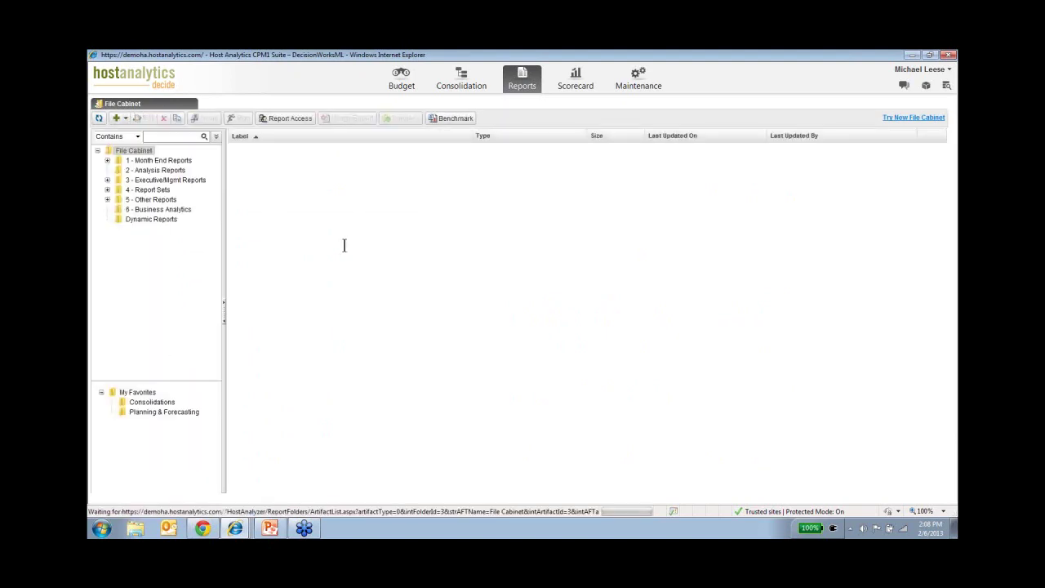
left_click(161, 405)
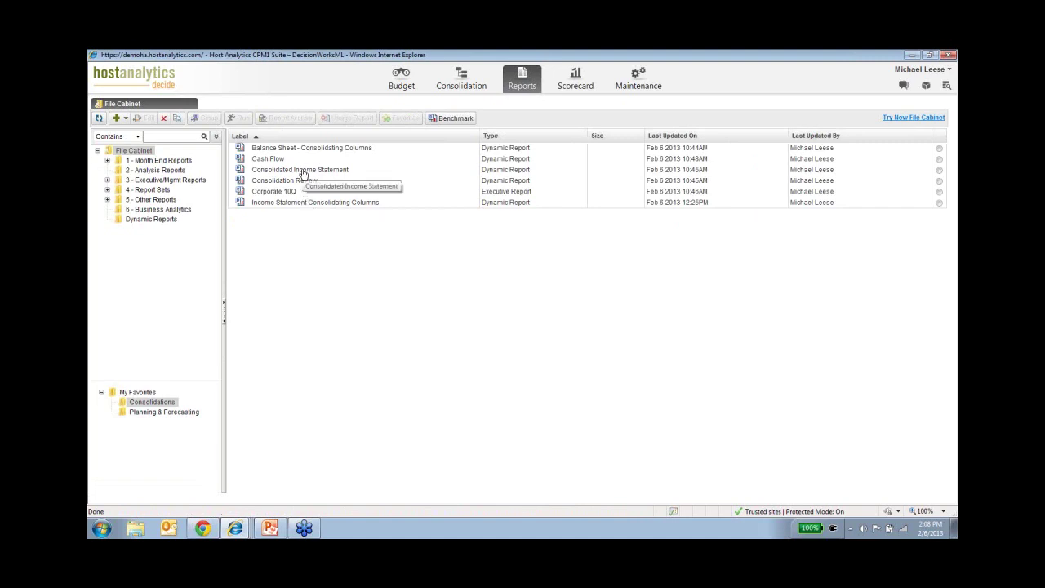
left_click(301, 171)
double_click(302, 171)
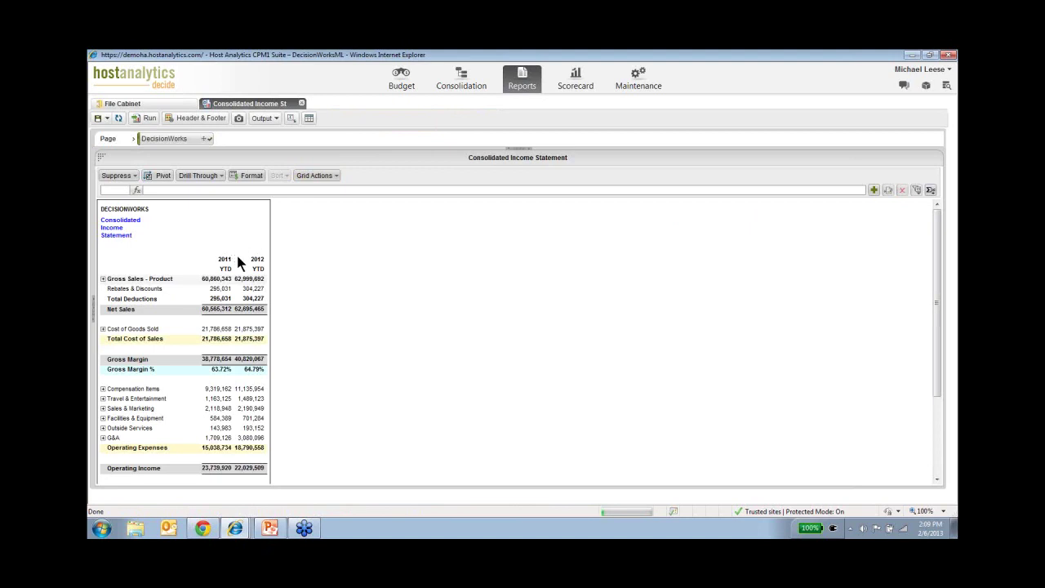
left_click(103, 279)
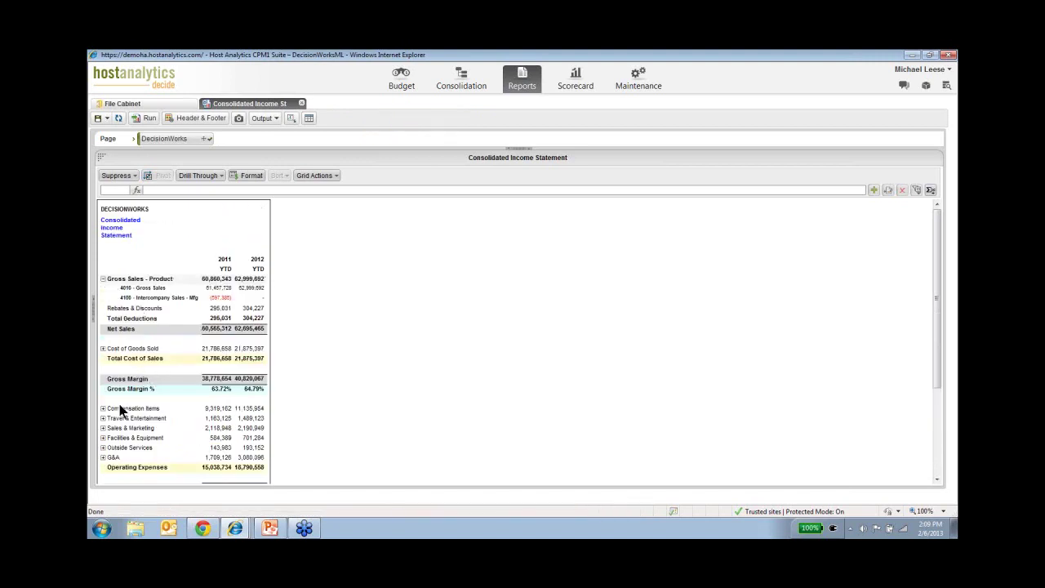
left_click(103, 419)
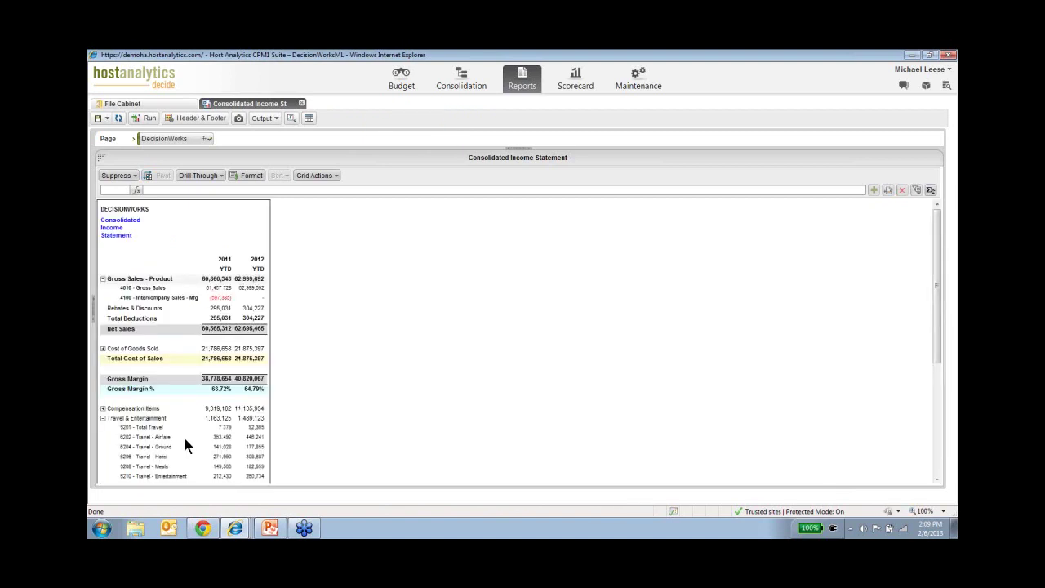
scroll(186, 441, "down", 1)
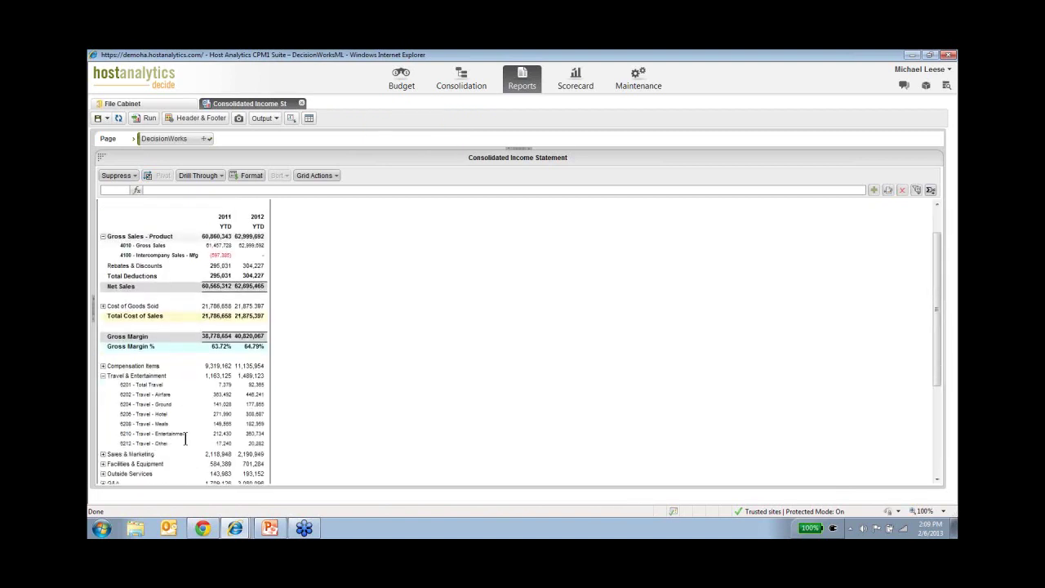
Run the Income Statement Consolidating Columns report from the File Cabinet
left_click(163, 106)
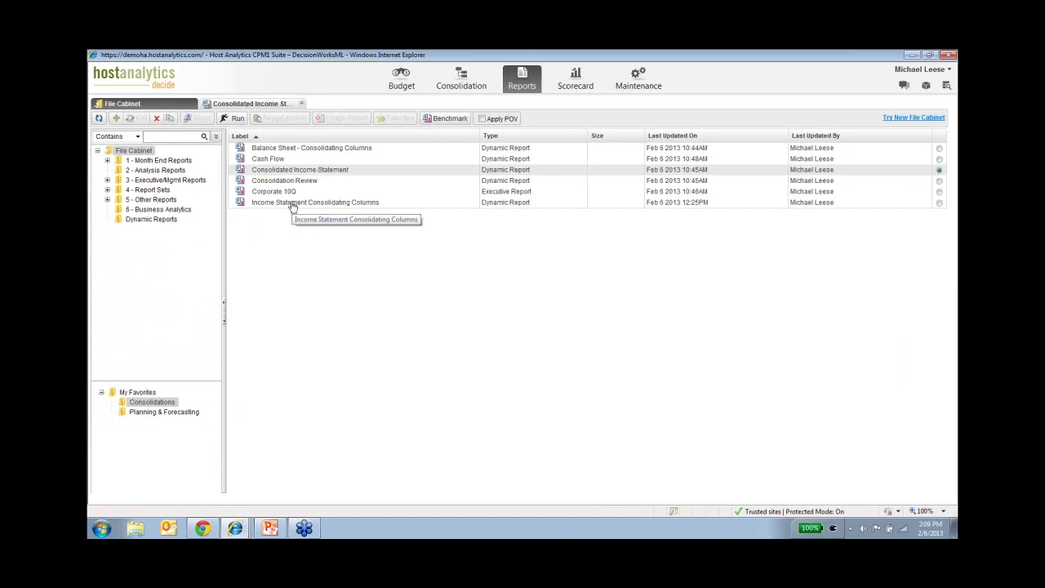
left_click(294, 205)
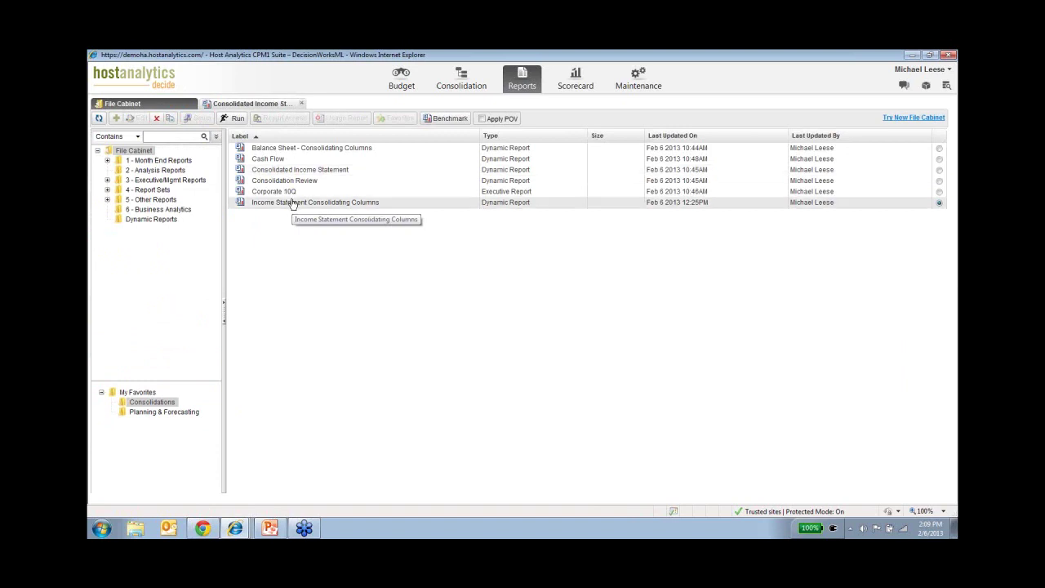
left_click(236, 118)
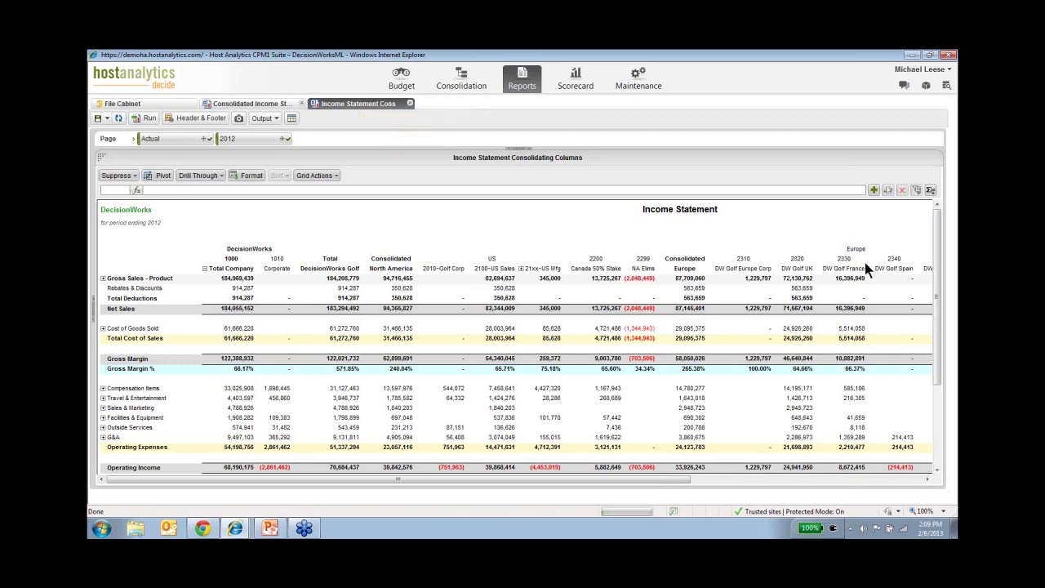
Show the report's row and column layout, list the Account report sets, and return to the File Cabinet
left_click(102, 157)
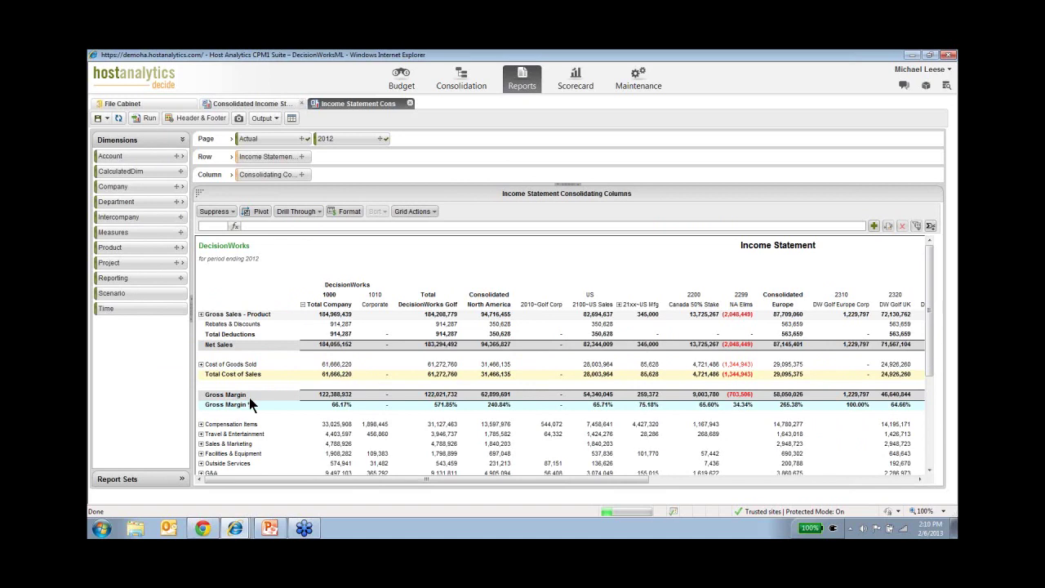
left_click(182, 481)
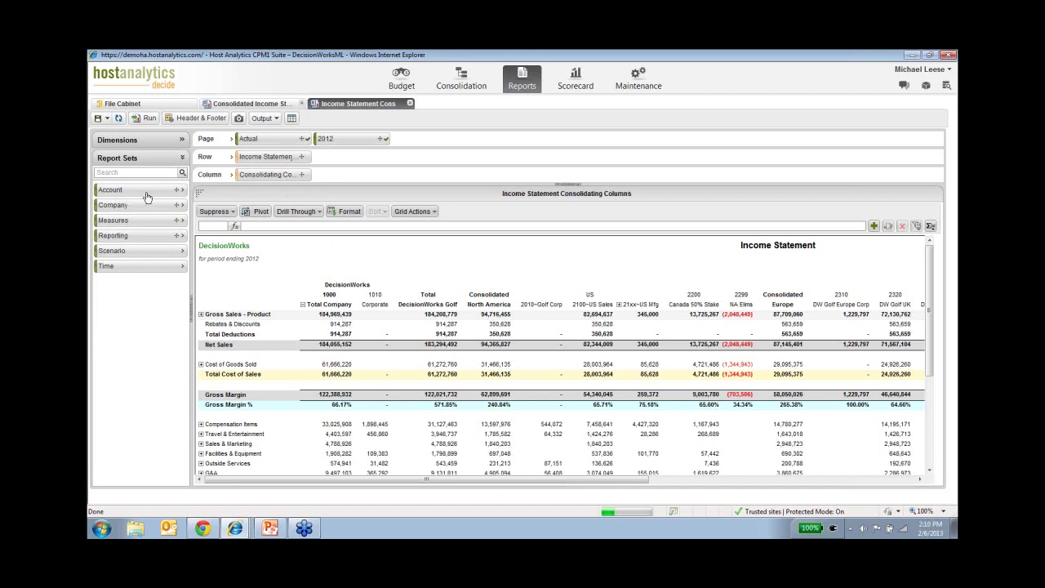
left_click(181, 189)
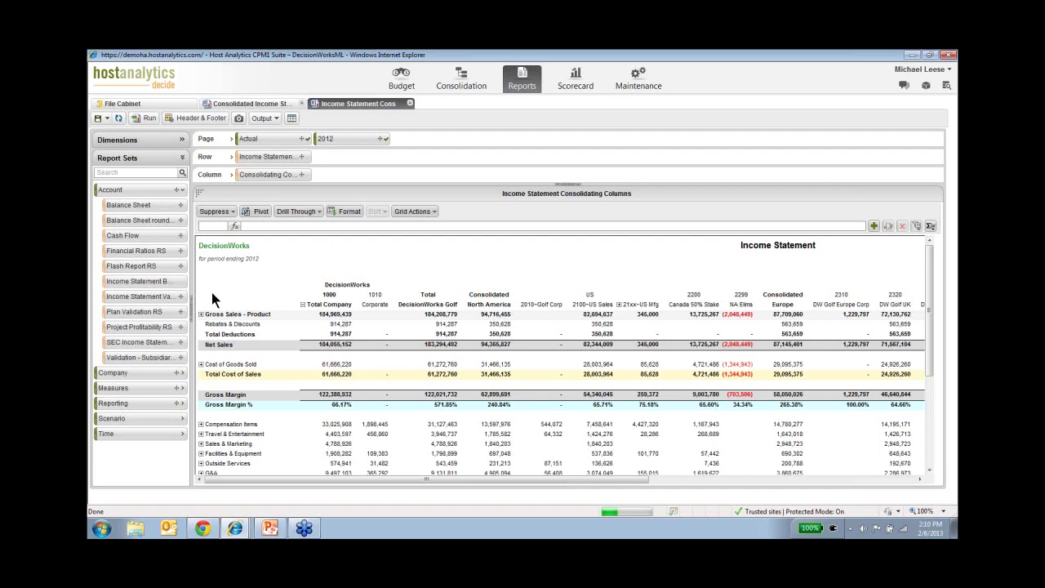
left_click(176, 103)
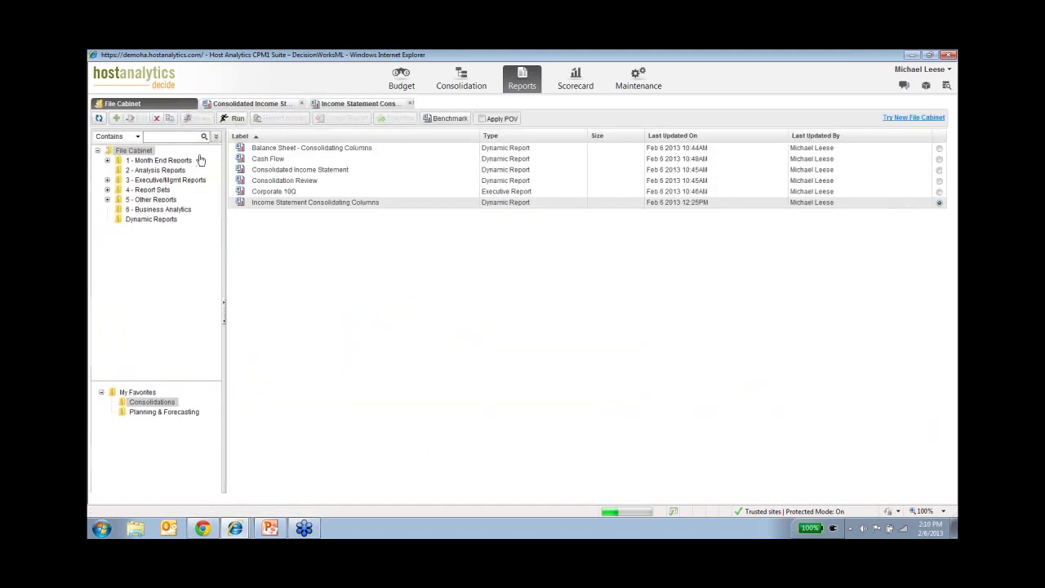
Create a new Dynamic Report at the File Cabinet's root level, using the Financial reporting area
left_click(134, 151)
left_click(125, 118)
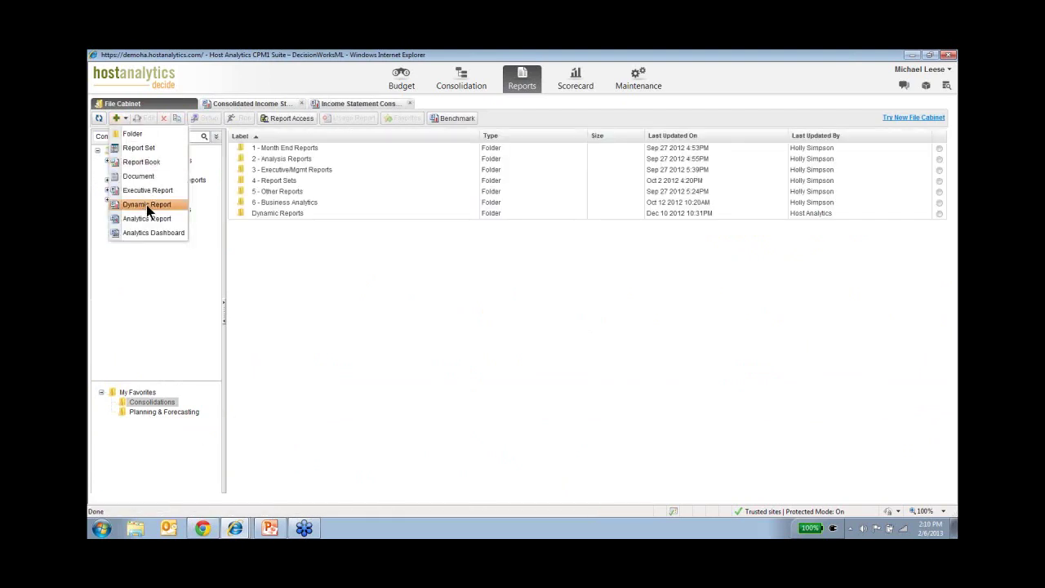
left_click(146, 204)
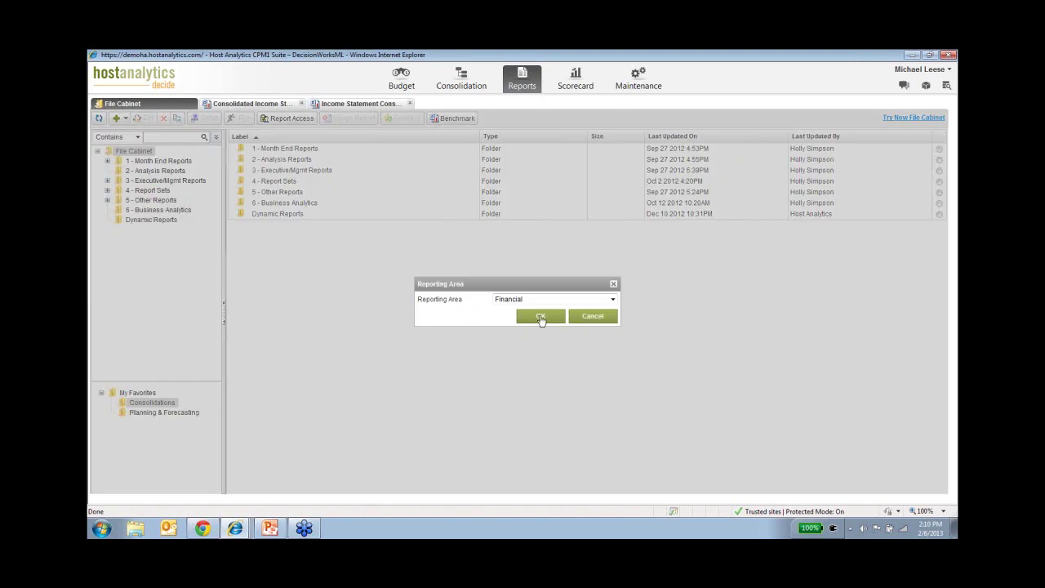
left_click(540, 317)
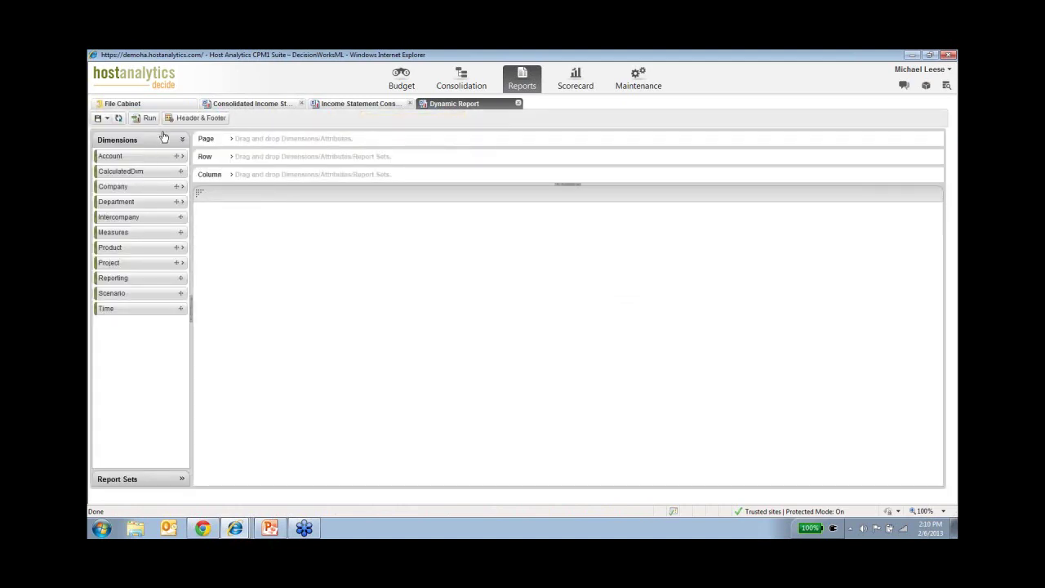
List the available report sets and place the Account report set "Income Statement B..." on the report's rows
left_click(183, 142)
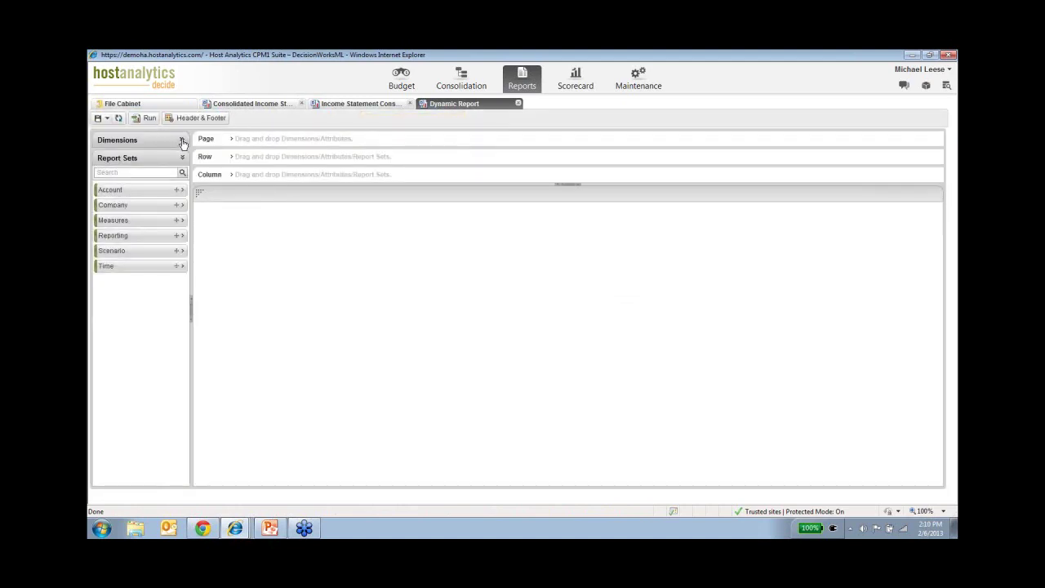
left_click(183, 159)
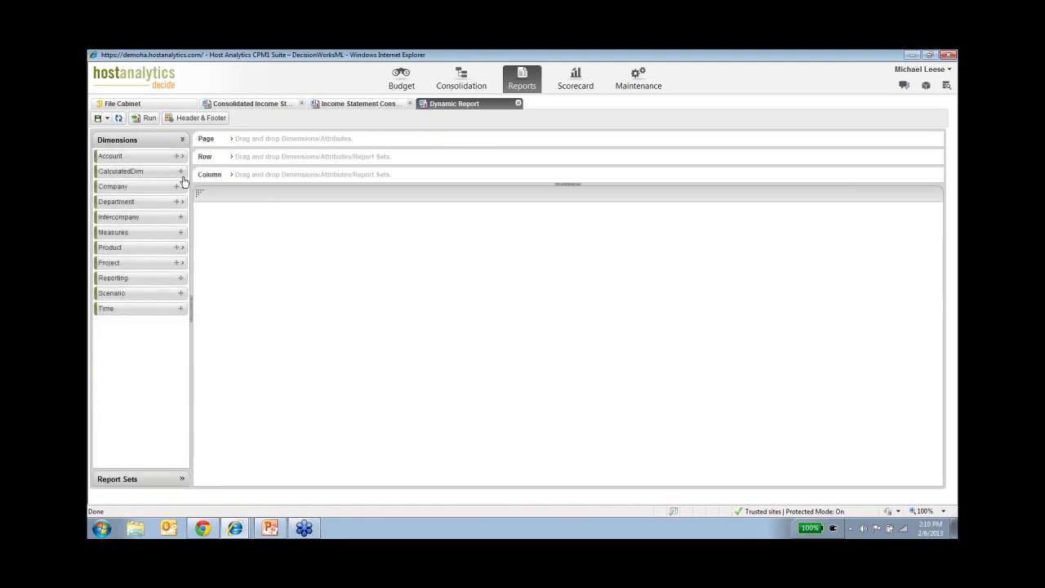
left_click(183, 142)
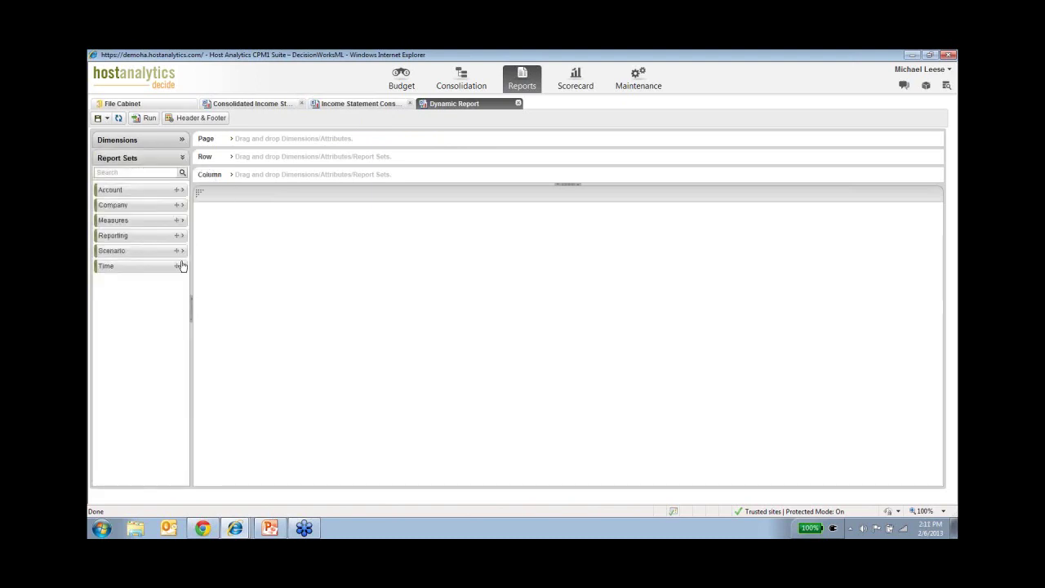
left_click(149, 193)
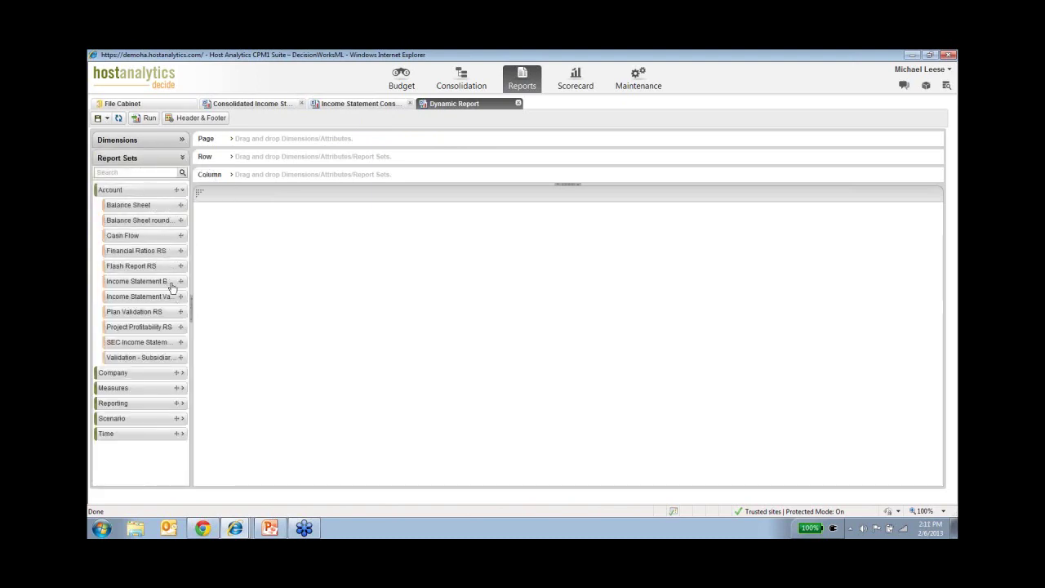
left_click_drag(178, 280, 310, 158)
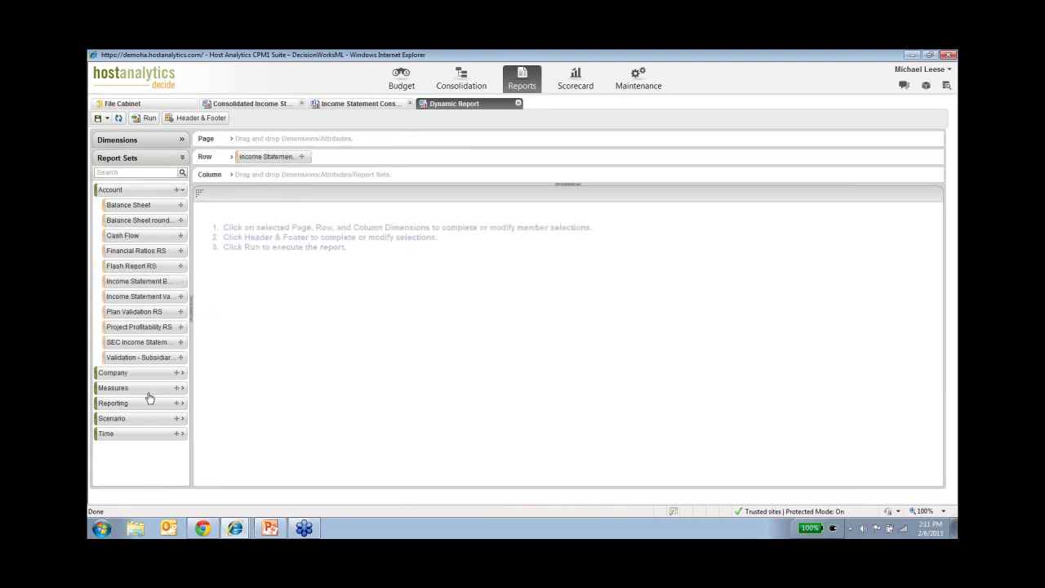
Place the first "Actual Vs Budget" Measures report set on the columns and run the report
left_click(158, 390)
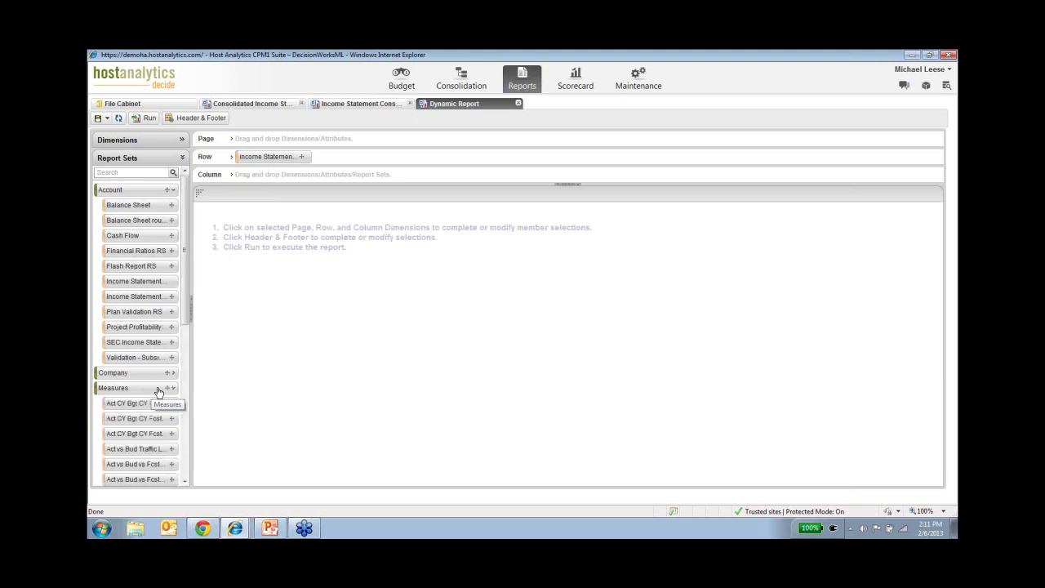
left_click_drag(187, 303, 187, 393)
left_click_drag(151, 326, 248, 180)
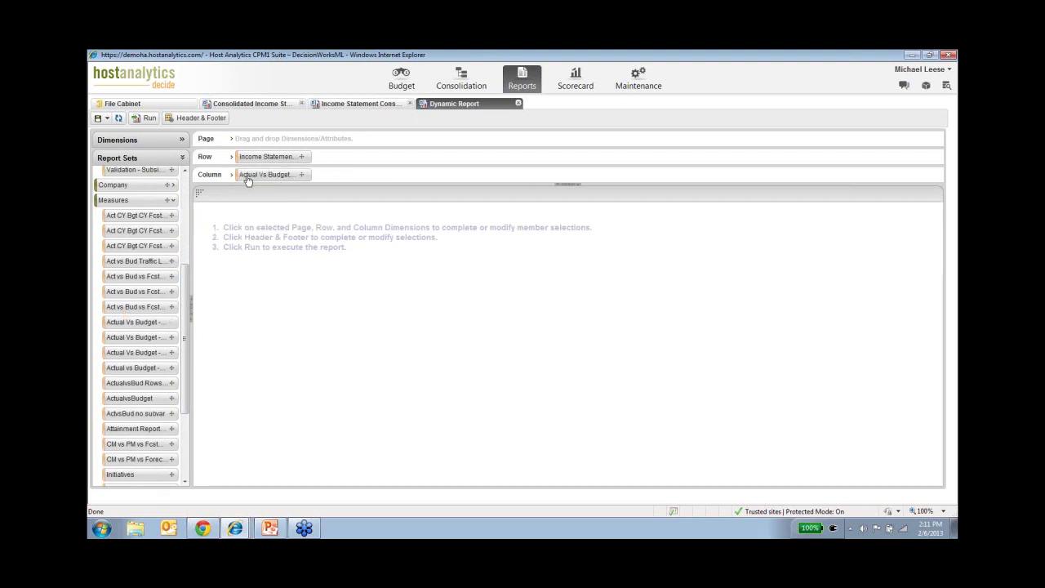
left_click(150, 120)
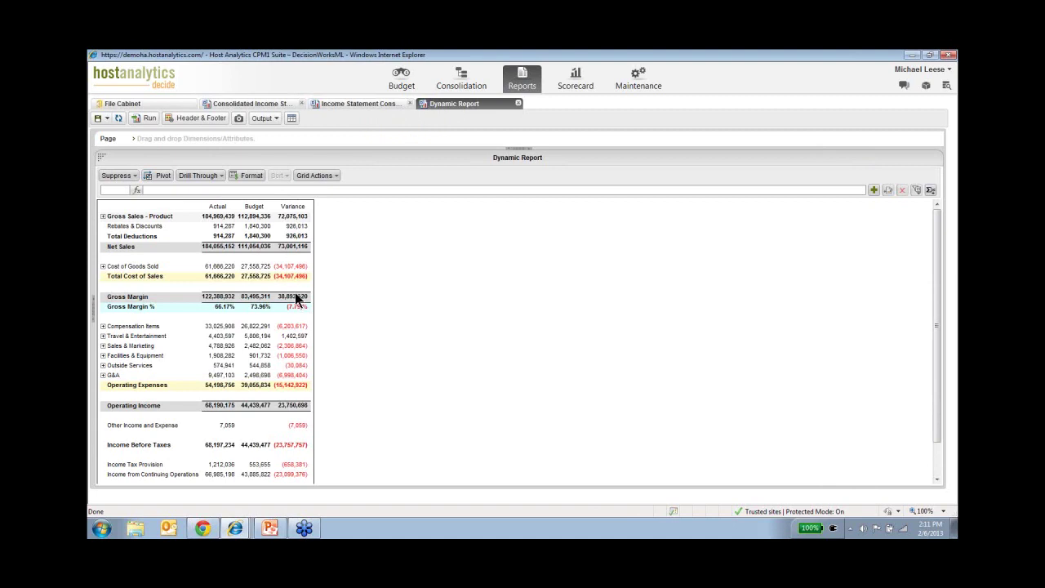
Insert a formula column named Comments to the right of column I, using the Comments function
left_click(873, 190)
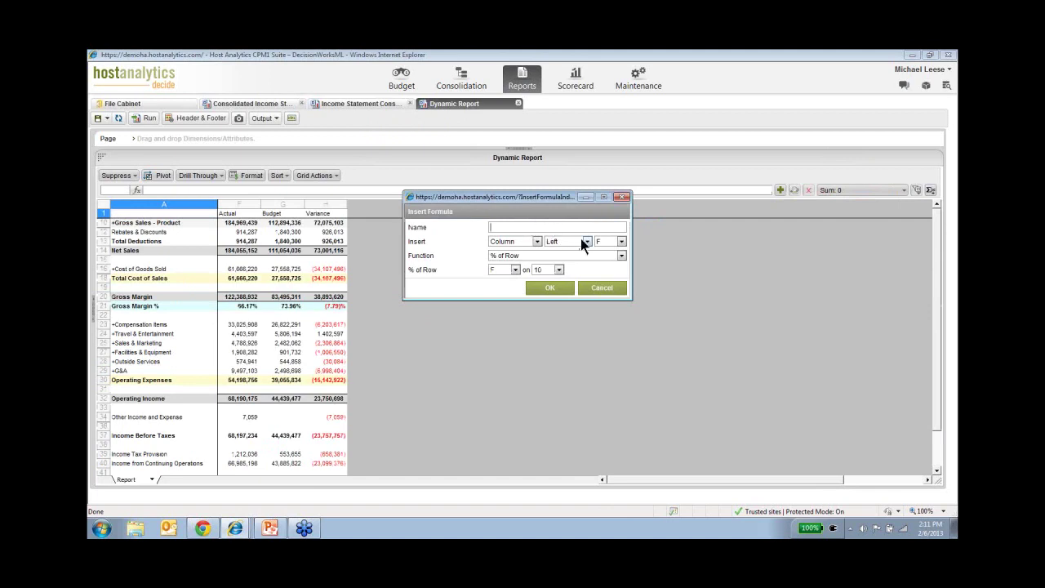
type("Comments")
left_click(587, 241)
left_click(577, 256)
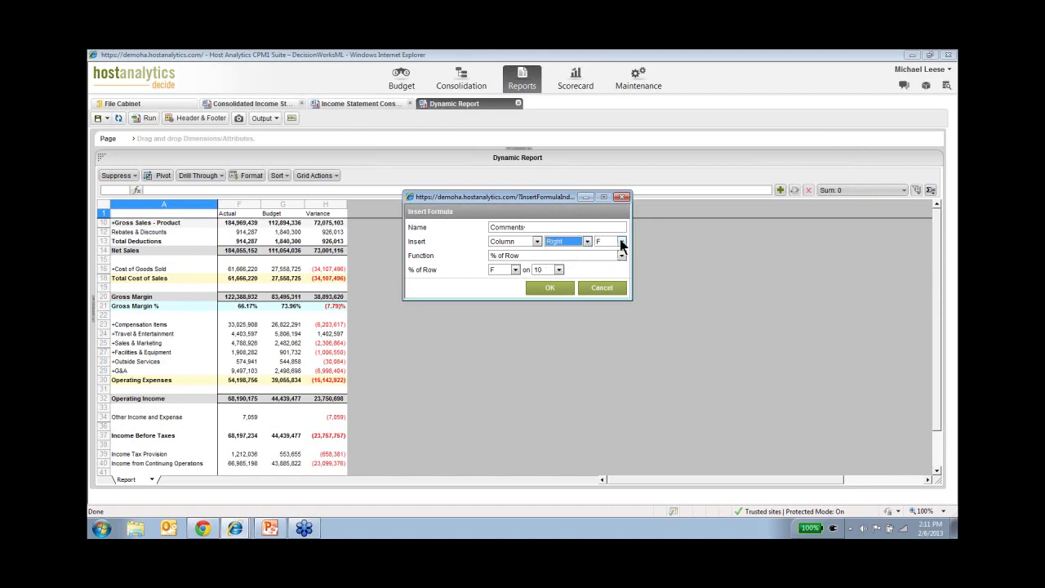
left_click(620, 241)
left_click(613, 274)
left_click(536, 254)
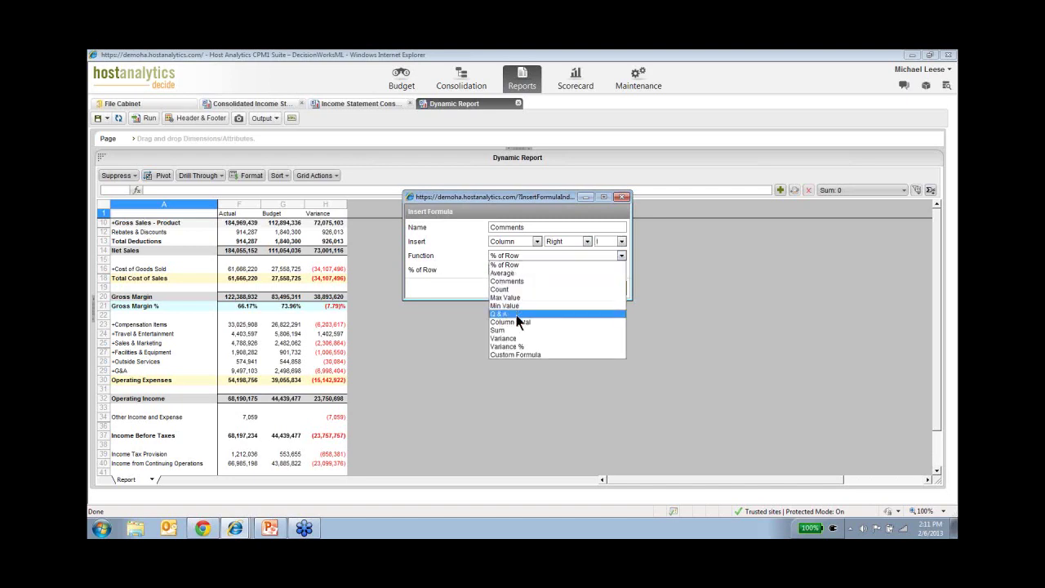
left_click(520, 282)
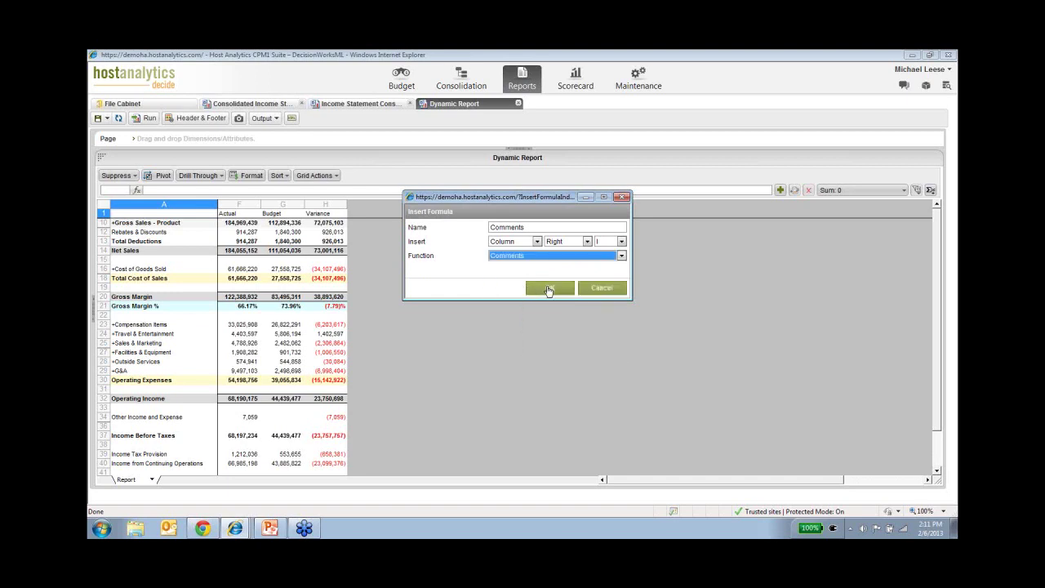
left_click(549, 290)
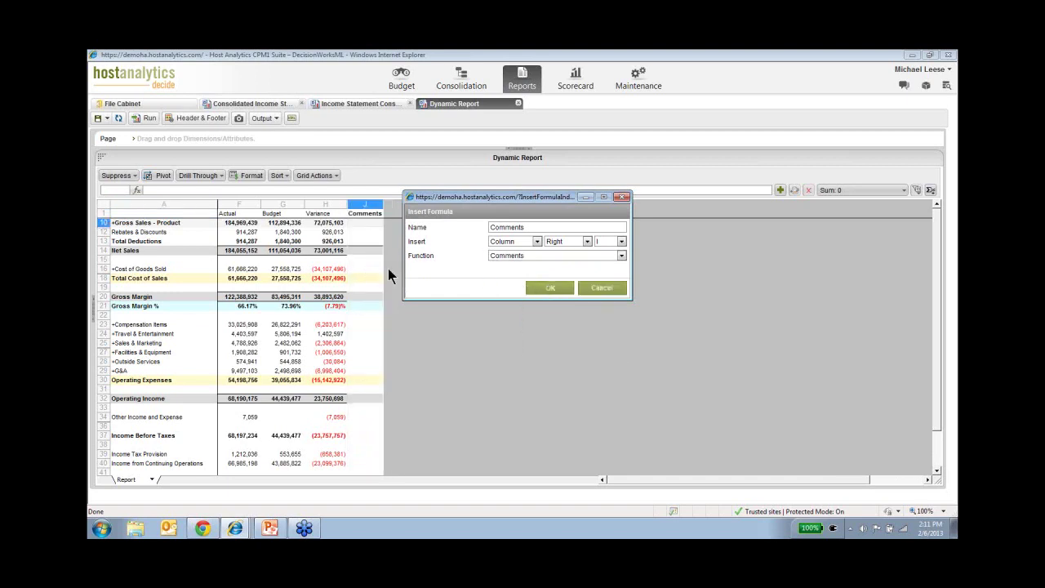
Enter the comment "Needs Review" for the Rebates & Discounts row
left_click(368, 231)
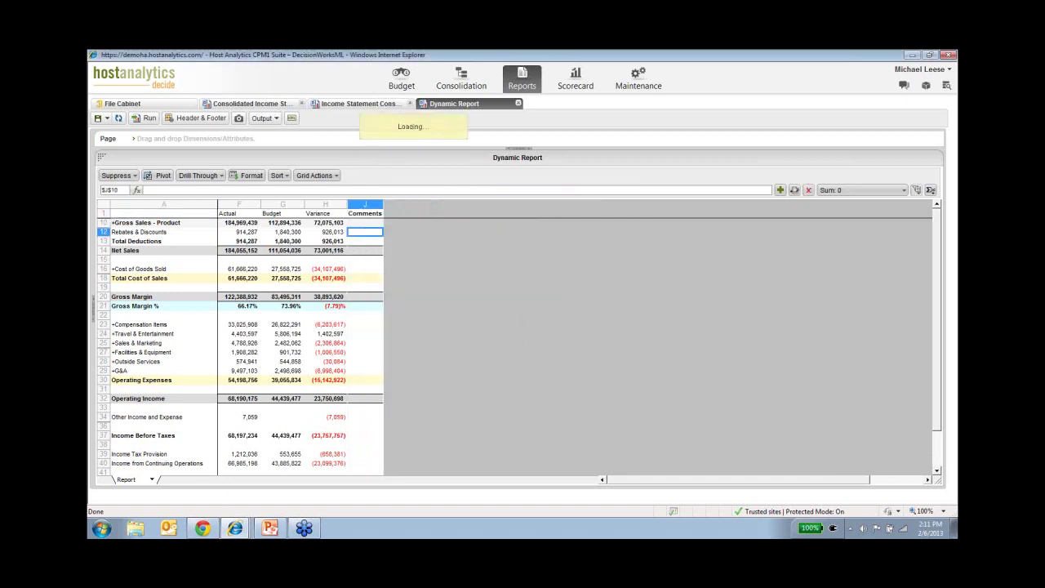
left_click(364, 232)
double_click(373, 234)
type("Needs Review")
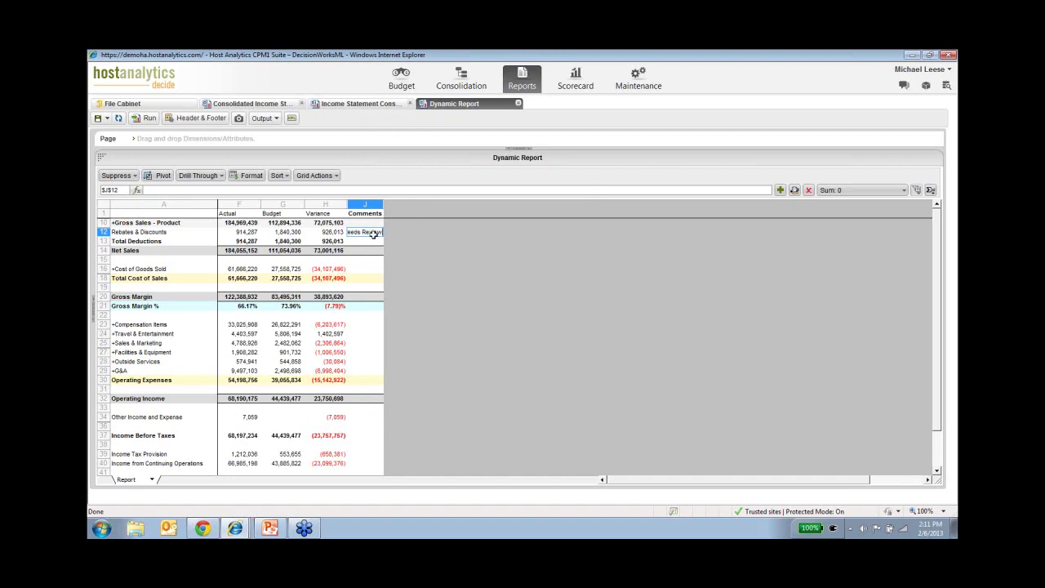
key("Return")
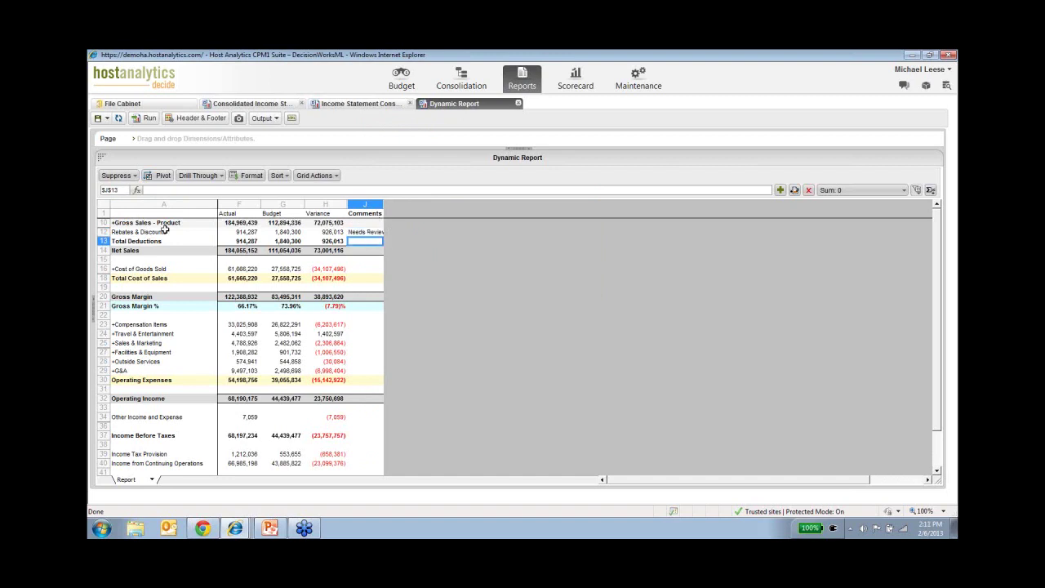
Review the report's save, export, print and email options, and try the Snapshot function
left_click(98, 119)
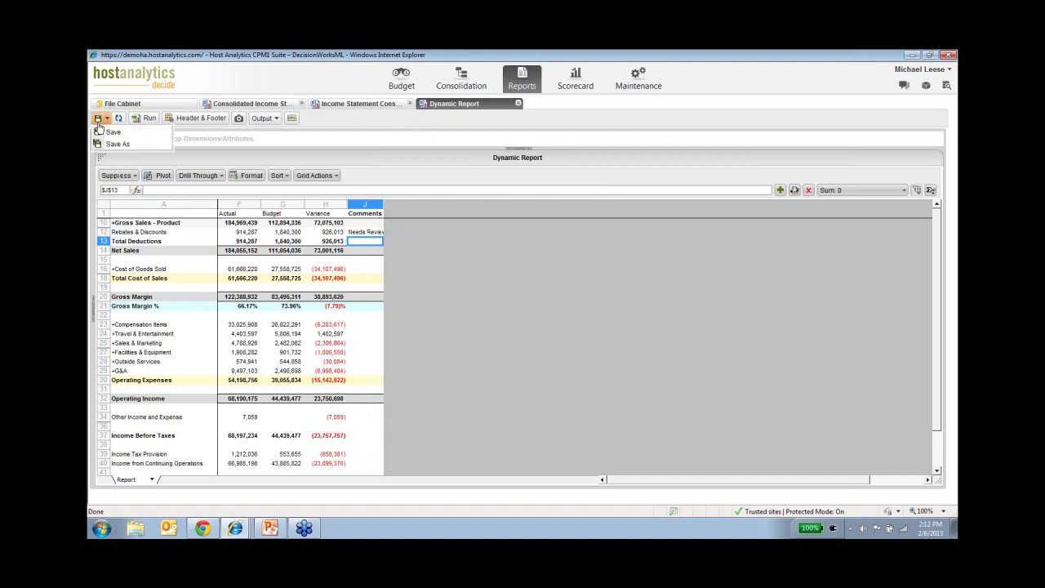
left_click(275, 119)
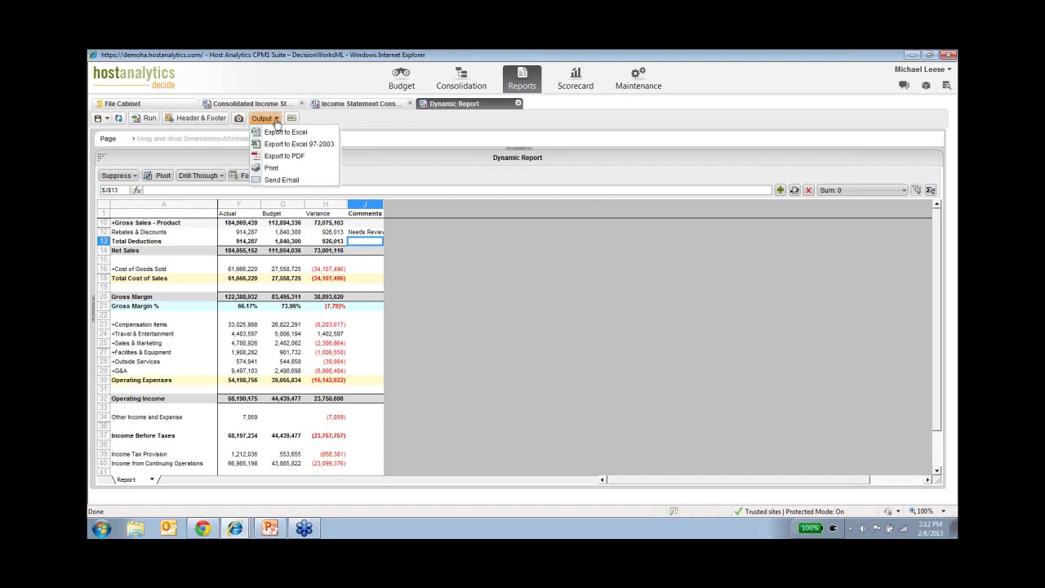
left_click(275, 119)
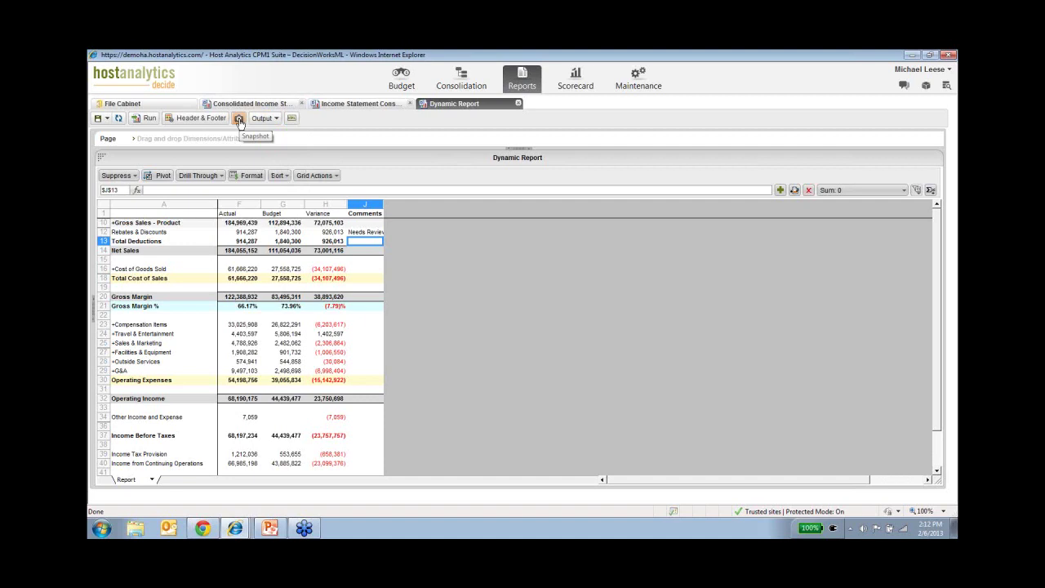
left_click(238, 119)
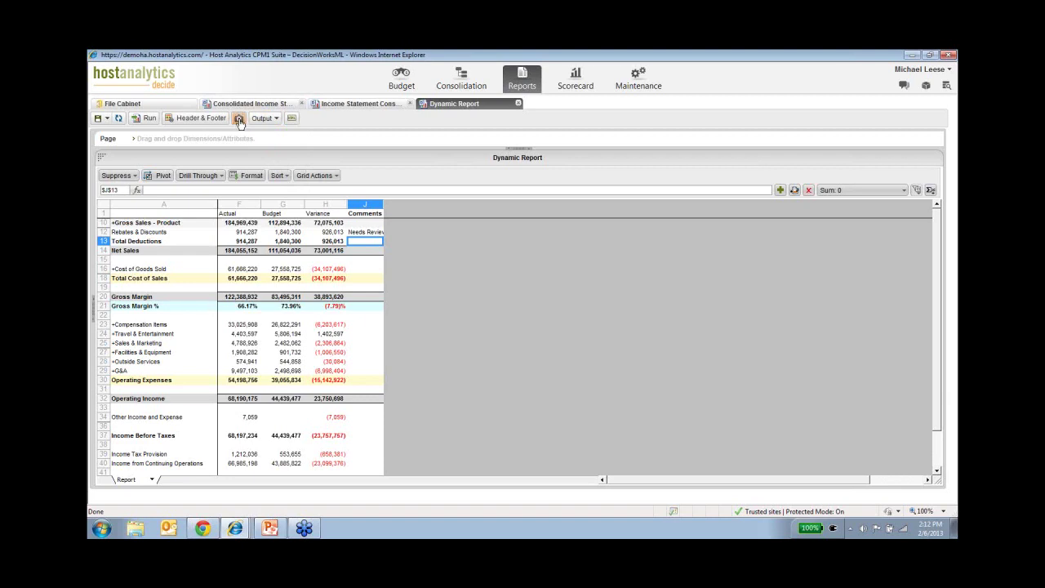
Open My Home Page in the Scorecard module
left_click(575, 80)
left_click(564, 123)
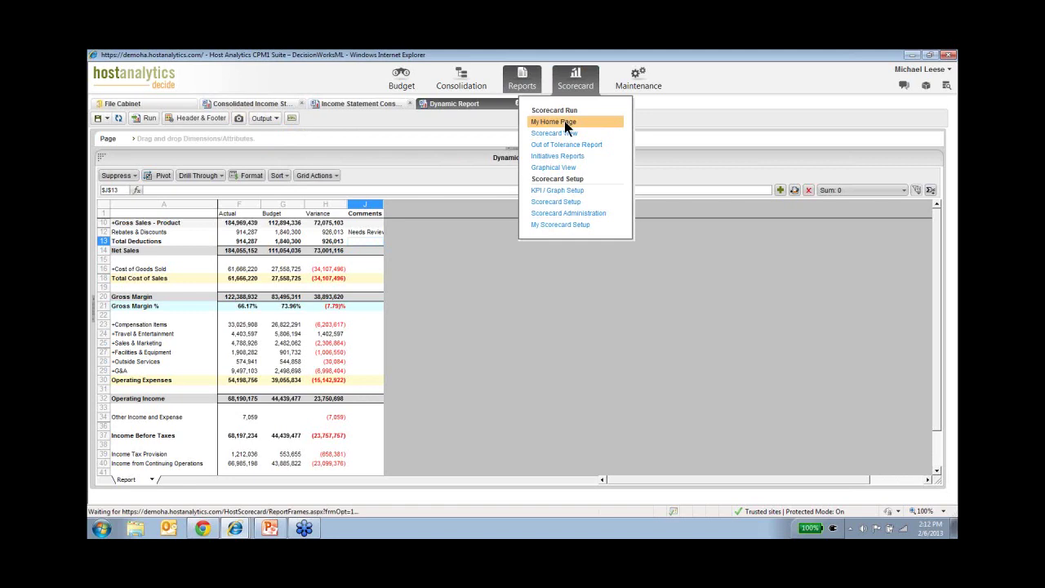